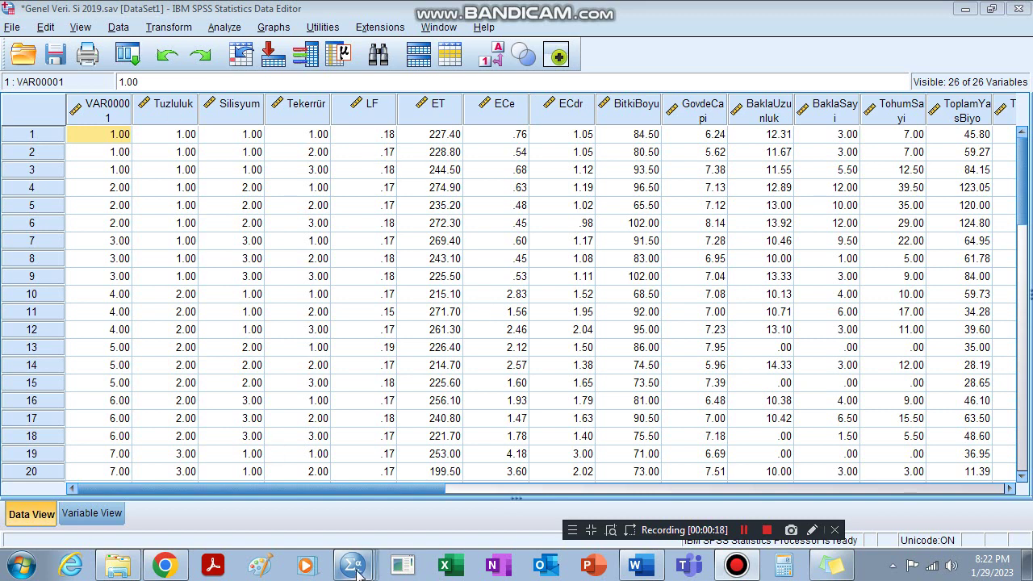
# Switch to Genel Output Si 2019.spv and scroll to the Silisyum between-subjects effect rows.
pyautogui.moveTo(356, 572)
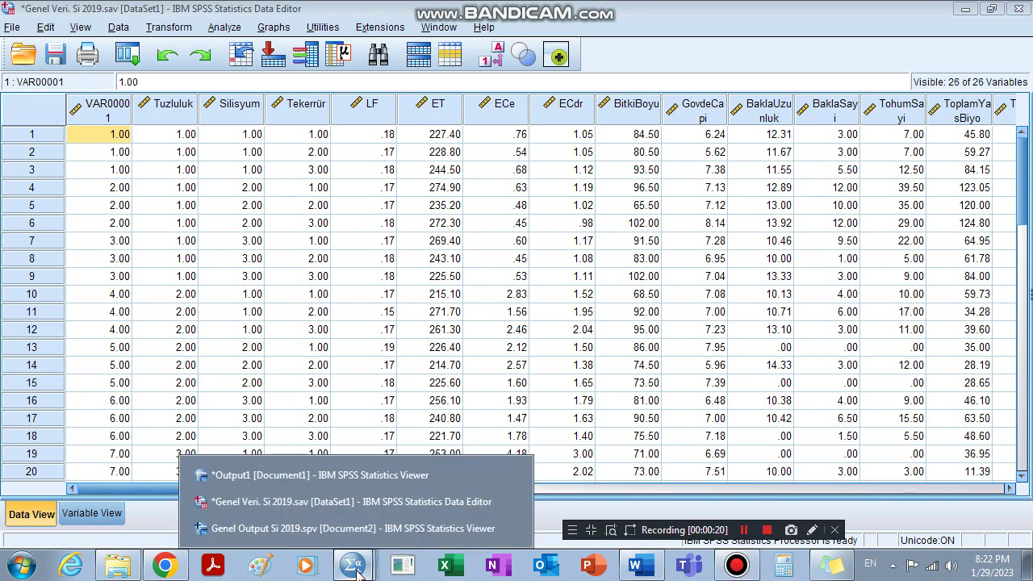
pyautogui.click(246, 529)
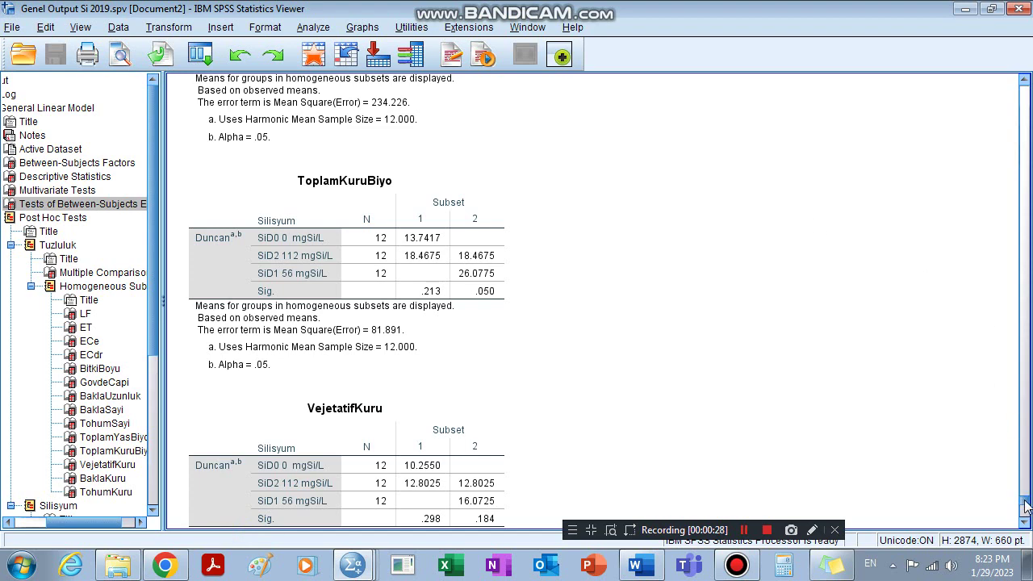
pyautogui.moveTo(1027, 506); pyautogui.dragTo(1025, 230)
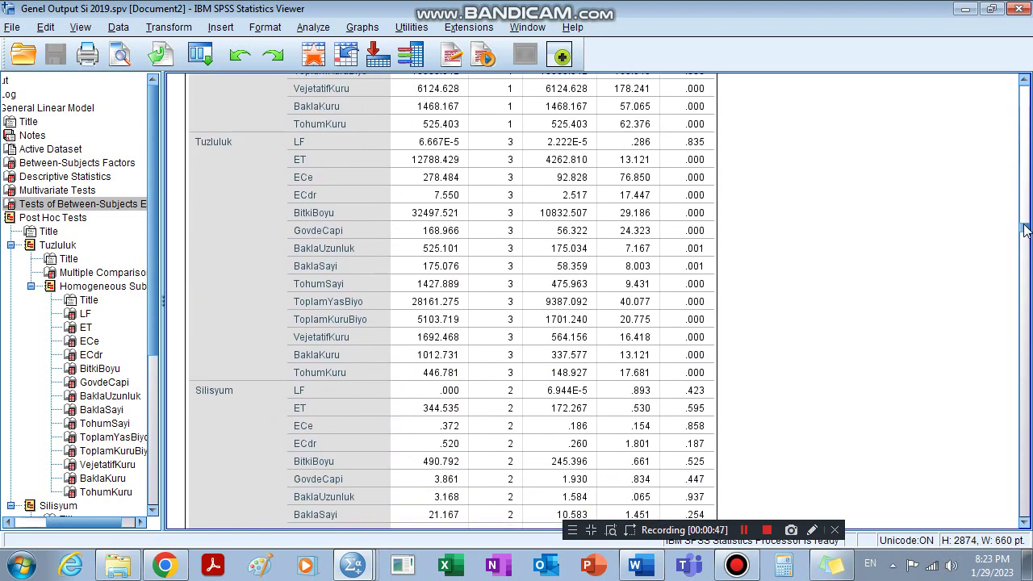
pyautogui.click(432, 214)
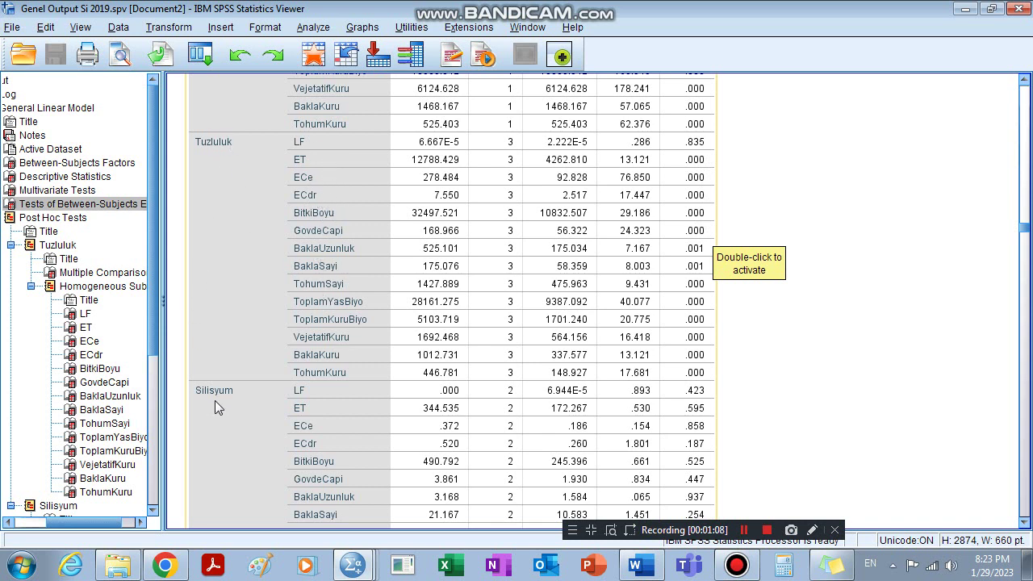
pyautogui.click(1023, 523)
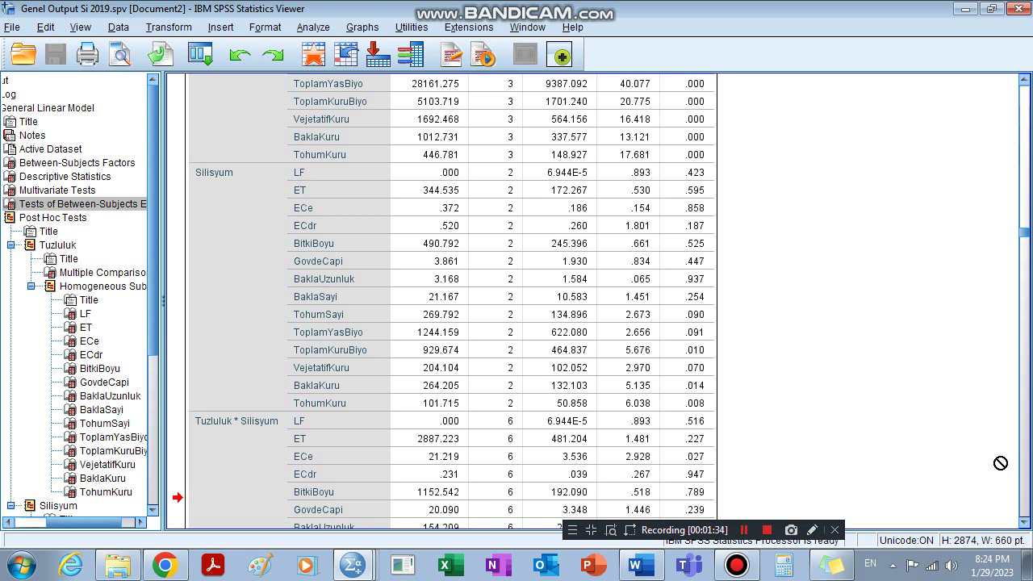
# Scroll past the Tuzluluk * Silisyum and Error rows down to the BaklaKuru Duncan table for Tuzluluk.
pyautogui.click(1026, 525)
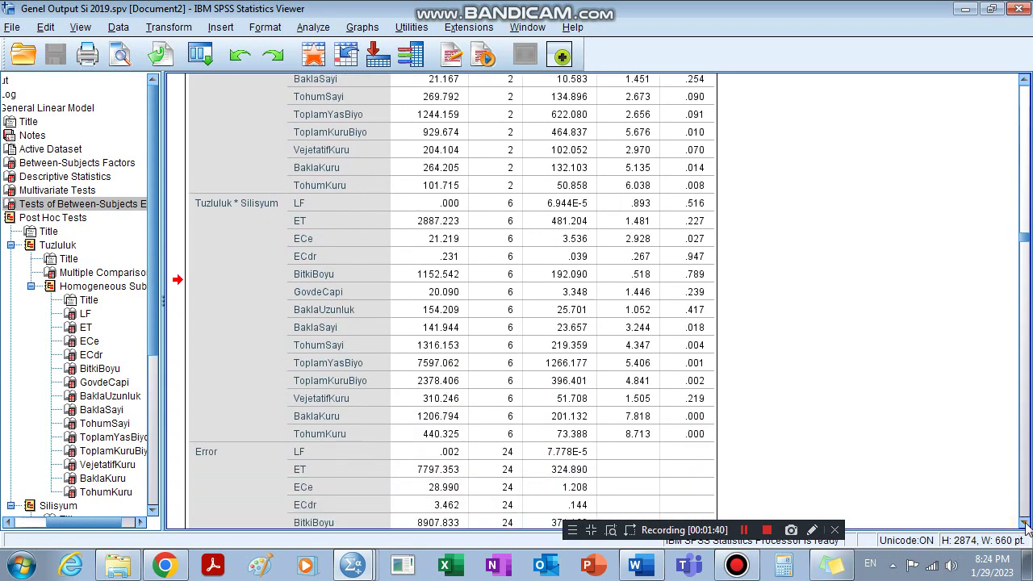
pyautogui.click(279, 243)
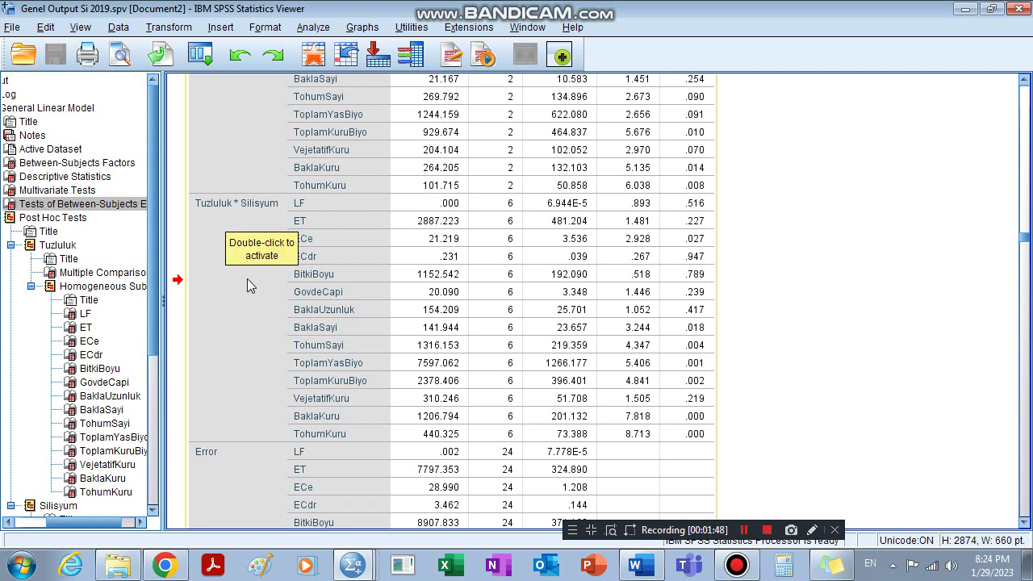
pyautogui.moveTo(247, 284); pyautogui.dragTo(715, 350)
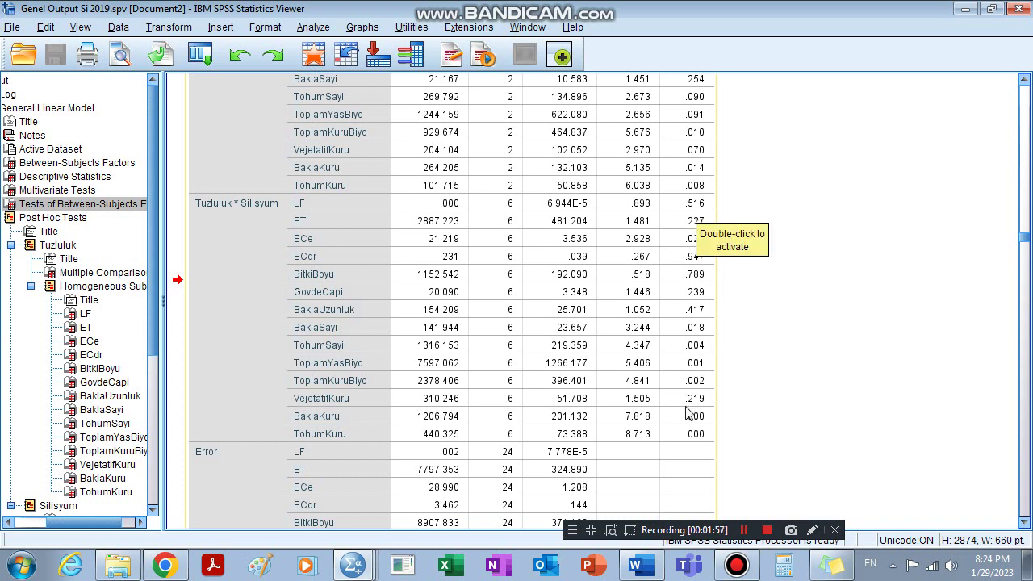
pyautogui.moveTo(687, 412); pyautogui.dragTo(818, 418)
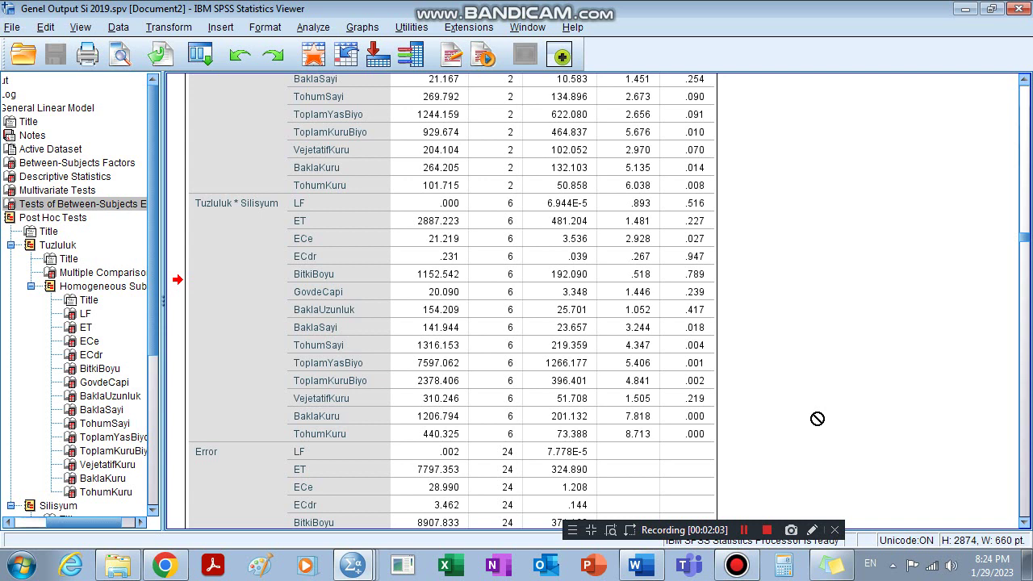
pyautogui.moveTo(818, 418); pyautogui.dragTo(748, 350)
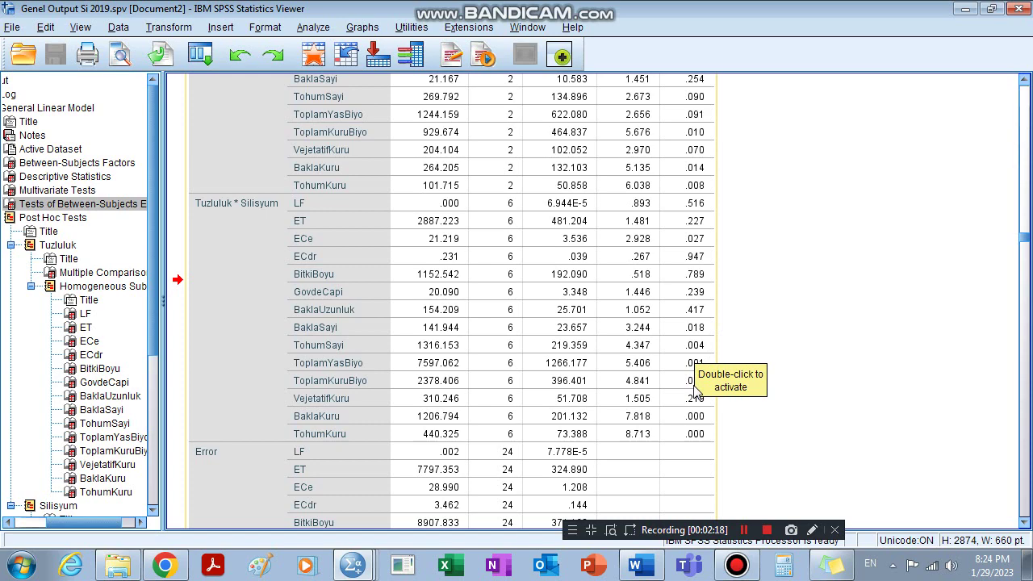
pyautogui.moveTo(669, 433); pyautogui.dragTo(1014, 287)
pyautogui.moveTo(1025, 240); pyautogui.dragTo(1027, 408)
# Move from the BaklaKuru table down to the Silisyum Duncan tables for BitkiBoyu and GovdeCapi.
pyautogui.click(453, 284)
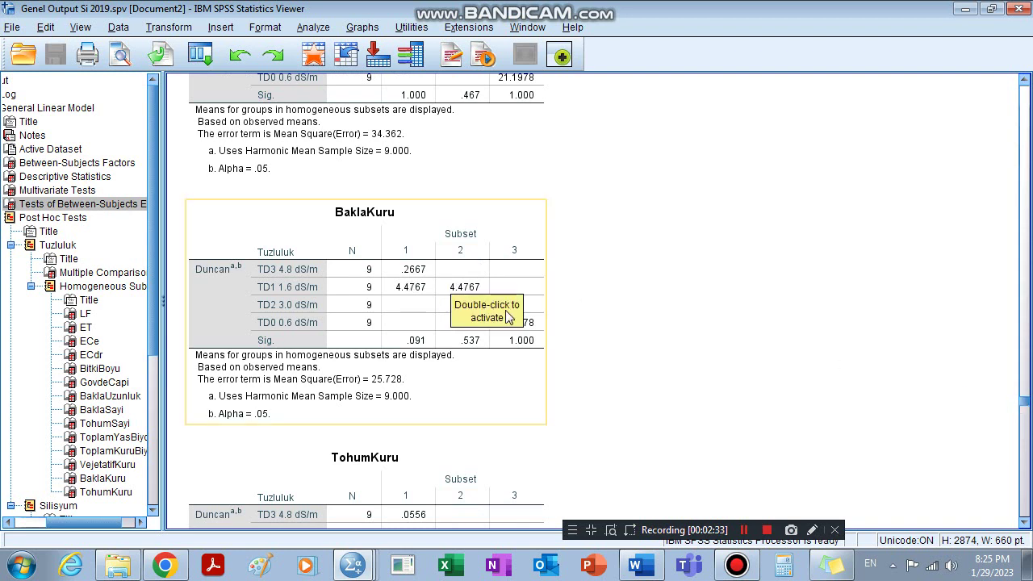
pyautogui.moveTo(533, 340)
pyautogui.mouseDown()
pyautogui.moveTo(691, 343)
pyautogui.moveTo(541, 325)
pyautogui.mouseUp()
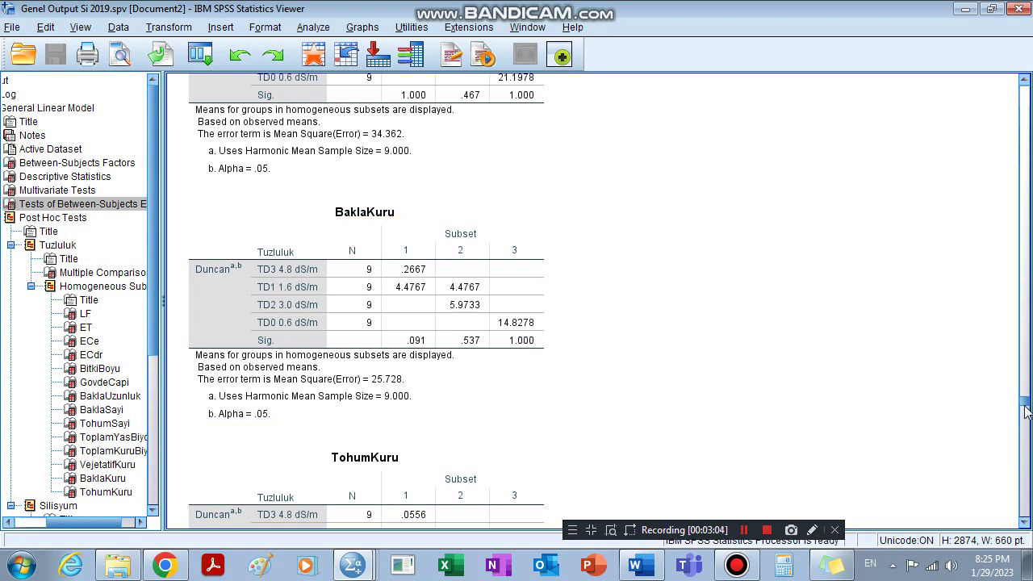
pyautogui.moveTo(1026, 412); pyautogui.dragTo(1026, 482)
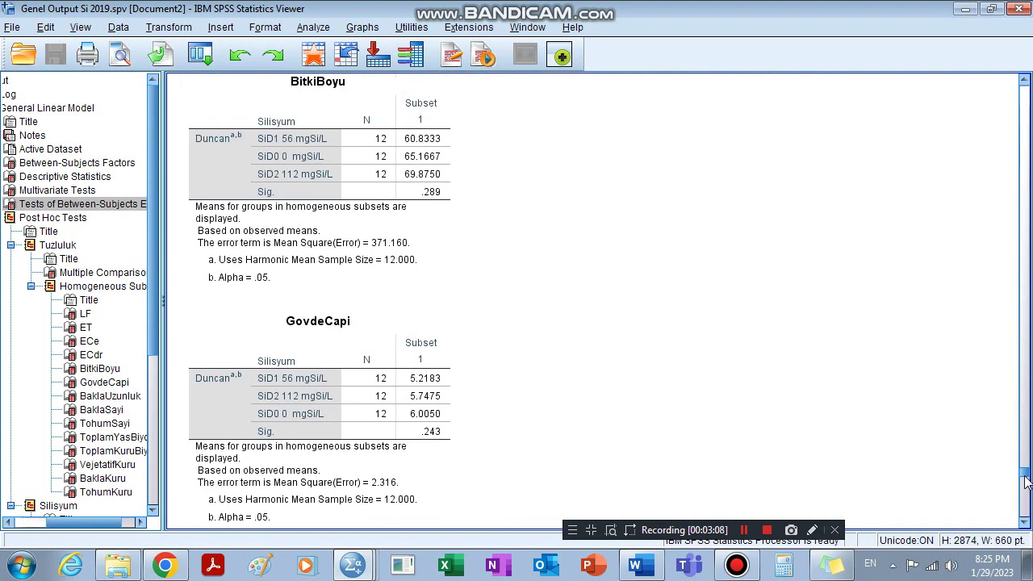
pyautogui.click(393, 181)
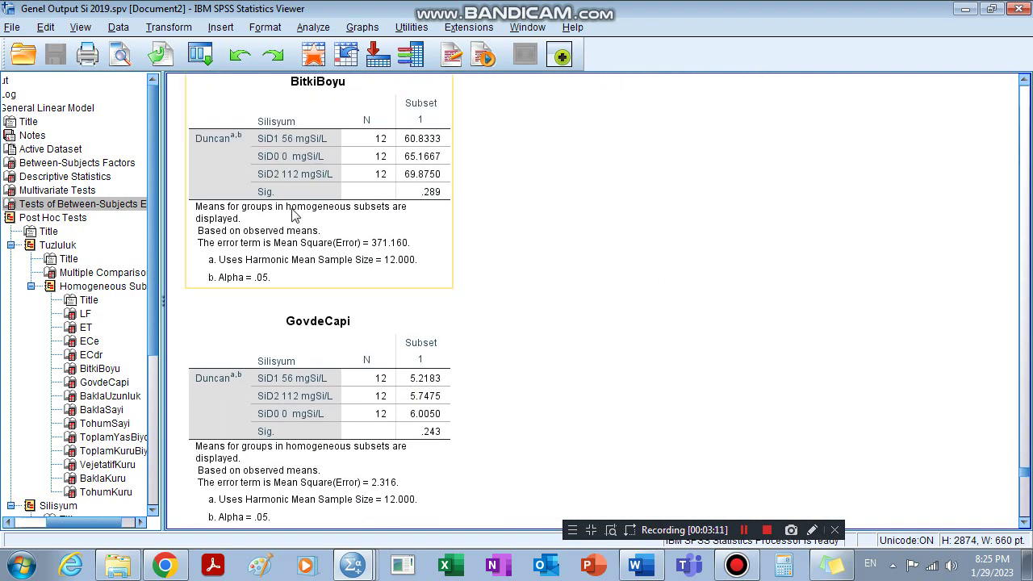
pyautogui.moveTo(267, 184); pyautogui.dragTo(590, 246)
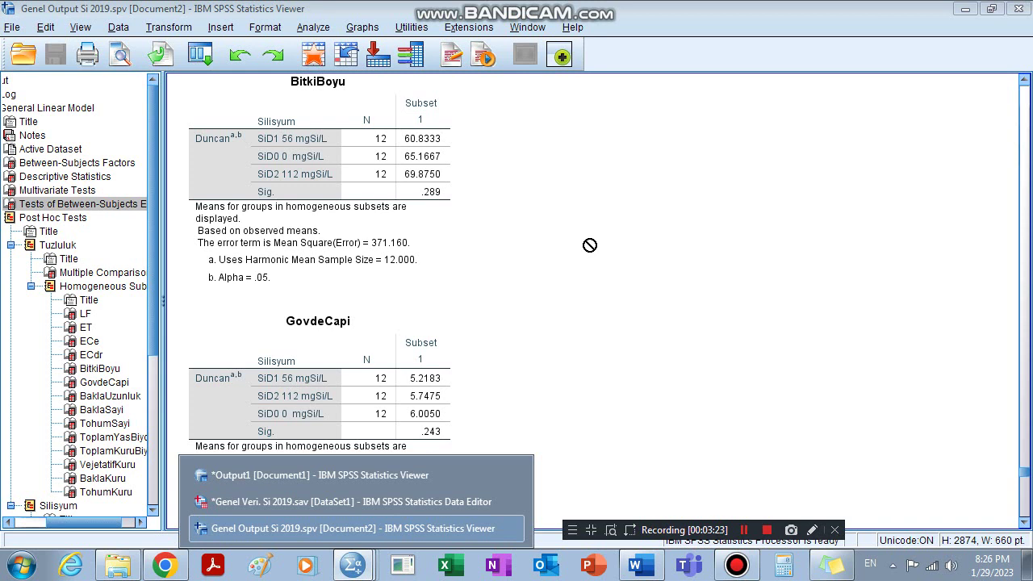
pyautogui.moveTo(590, 246); pyautogui.dragTo(591, 245)
pyautogui.moveTo(590, 245); pyautogui.dragTo(590, 245)
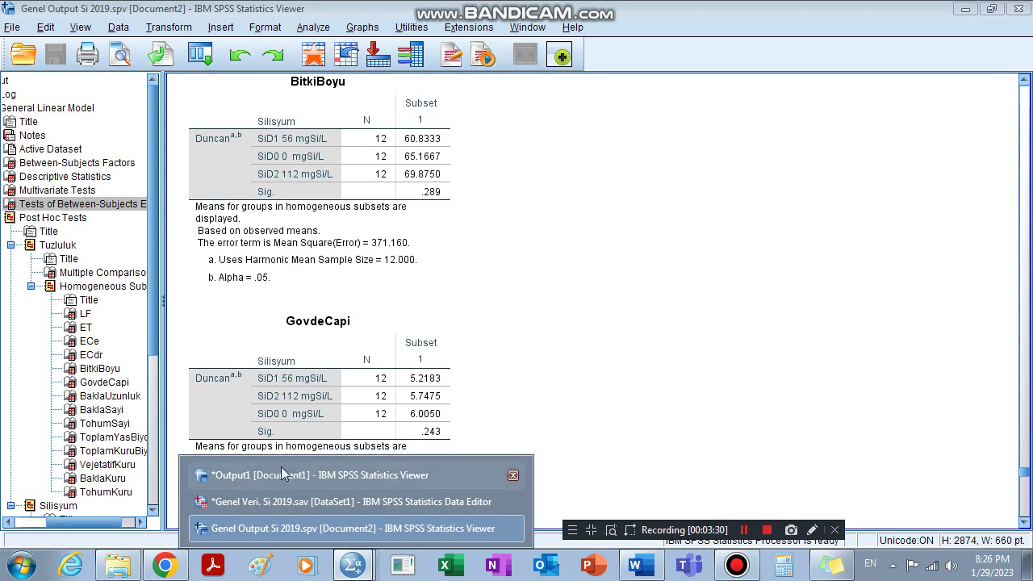
# In the crop data sheet, insert a new empty variable before VAR00001.
pyautogui.click(275, 502)
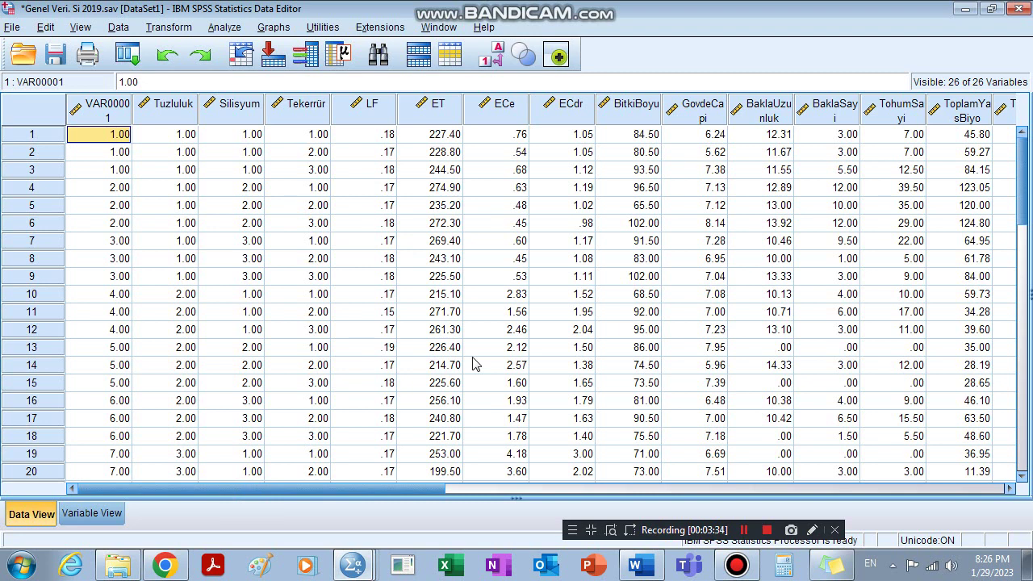
pyautogui.rightClick(103, 112)
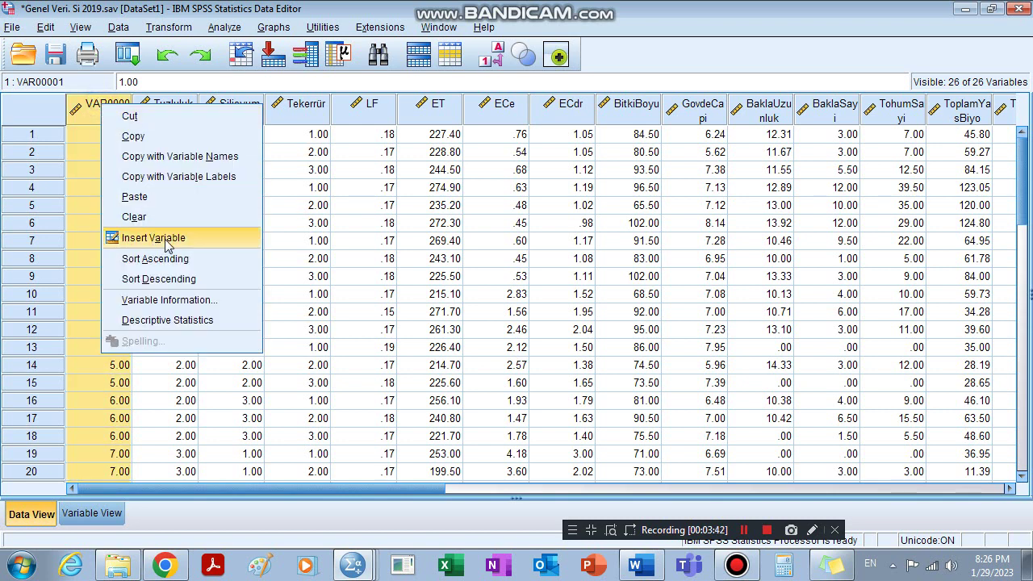
pyautogui.click(167, 242)
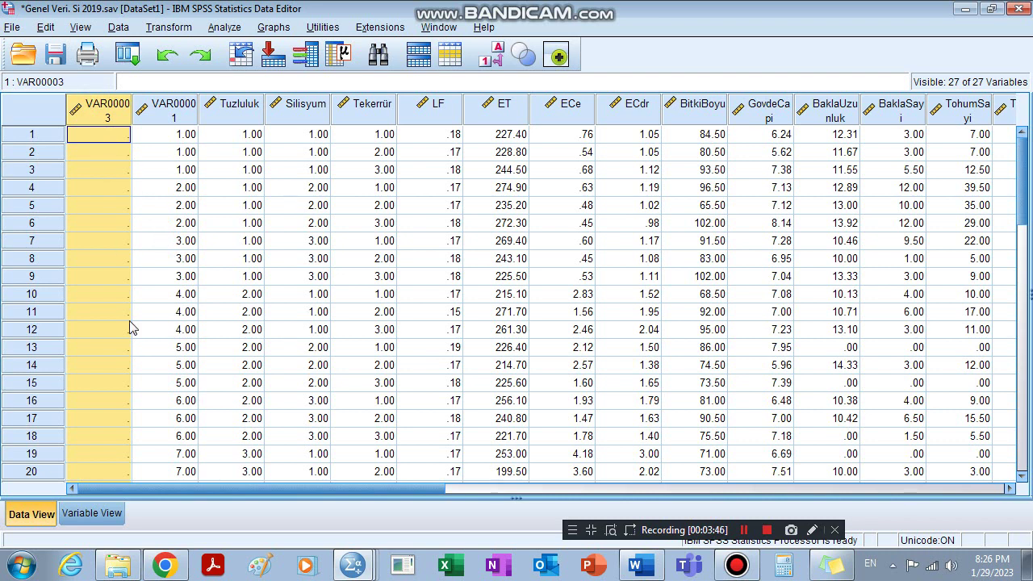
# Enter group code 1 down the first rows of the new VAR00003 column.
pyautogui.write('1')
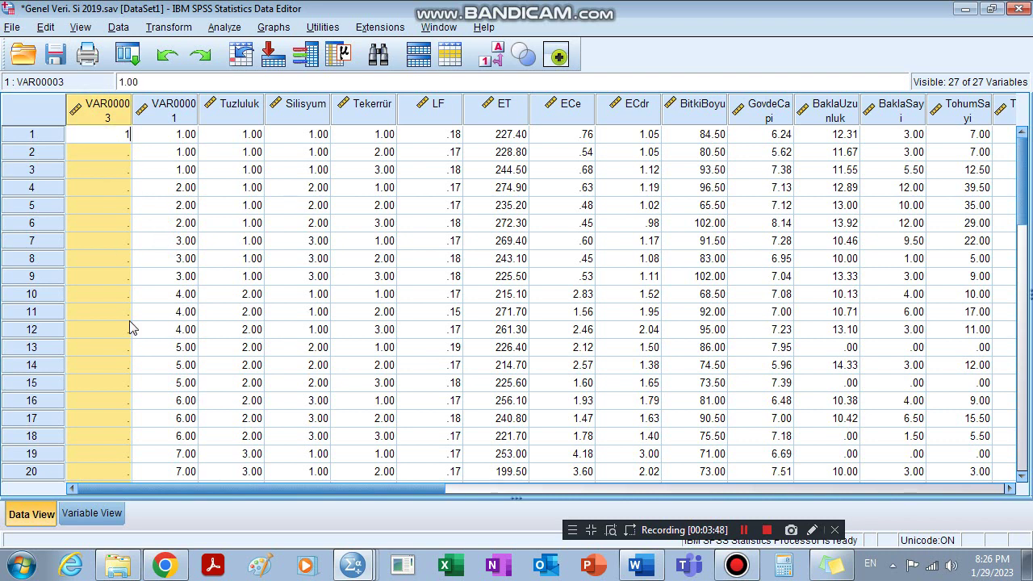
pyautogui.press('Return')
pyautogui.write('1')
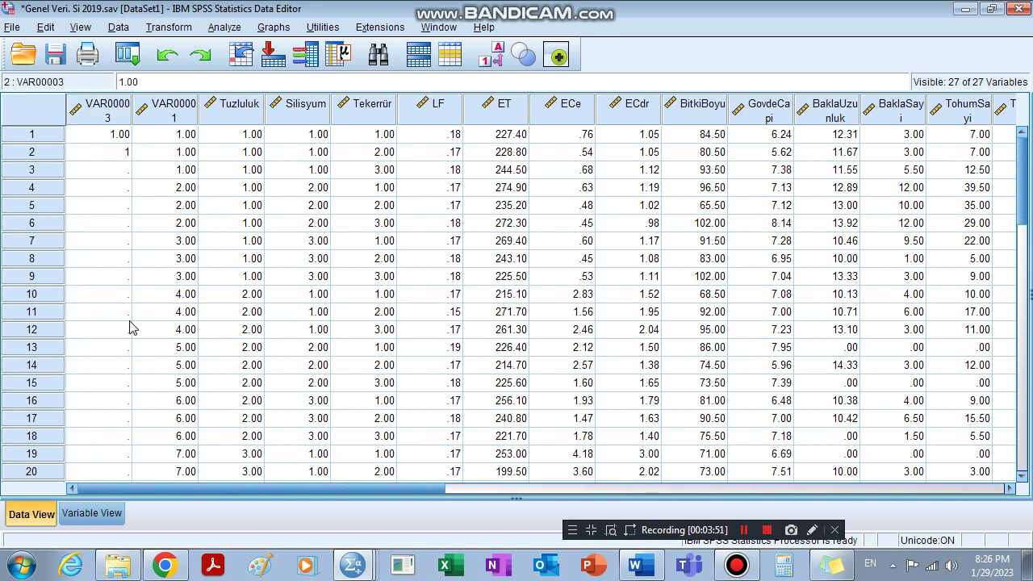
pyautogui.press('Return')
pyautogui.write('1')
pyautogui.press('Return')
pyautogui.write('1')
pyautogui.press('Return')
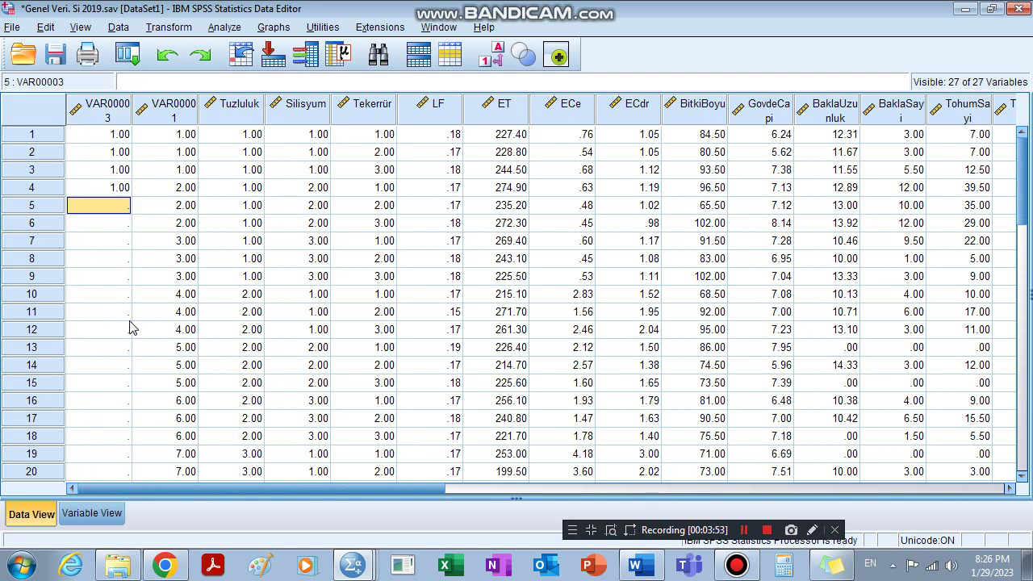
pyautogui.write('1')
pyautogui.press('Return')
pyautogui.write('1')
# Enter code 2 in rows 4–6 and code 3 in the following rows of VAR00003.
pyautogui.press('Up')
pyautogui.press('Up')
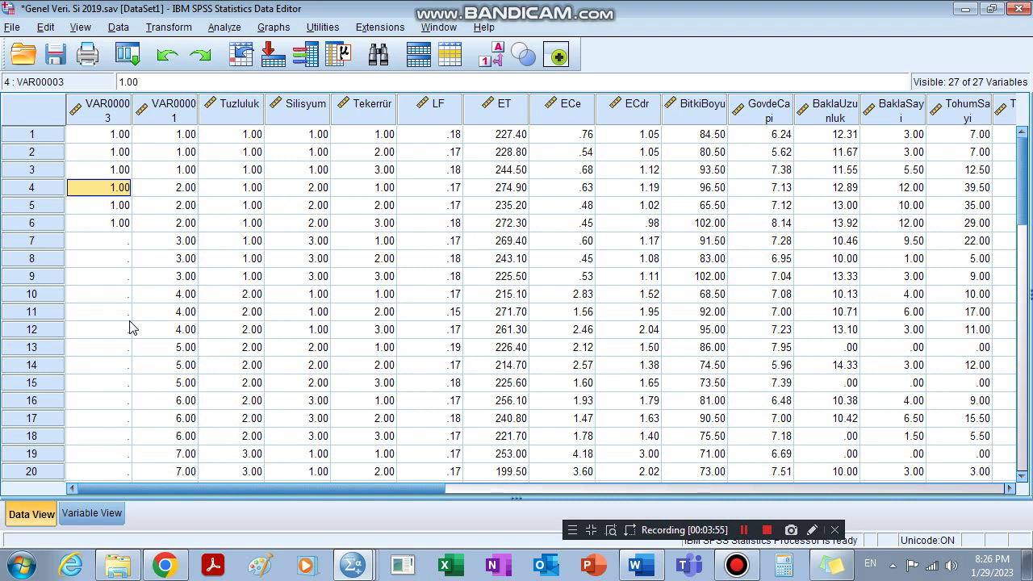
pyautogui.write('2')
pyautogui.press('Return')
pyautogui.write('2')
pyautogui.press('Return')
pyautogui.write('2')
pyautogui.press('Return')
pyautogui.write('3')
pyautogui.press('Return')
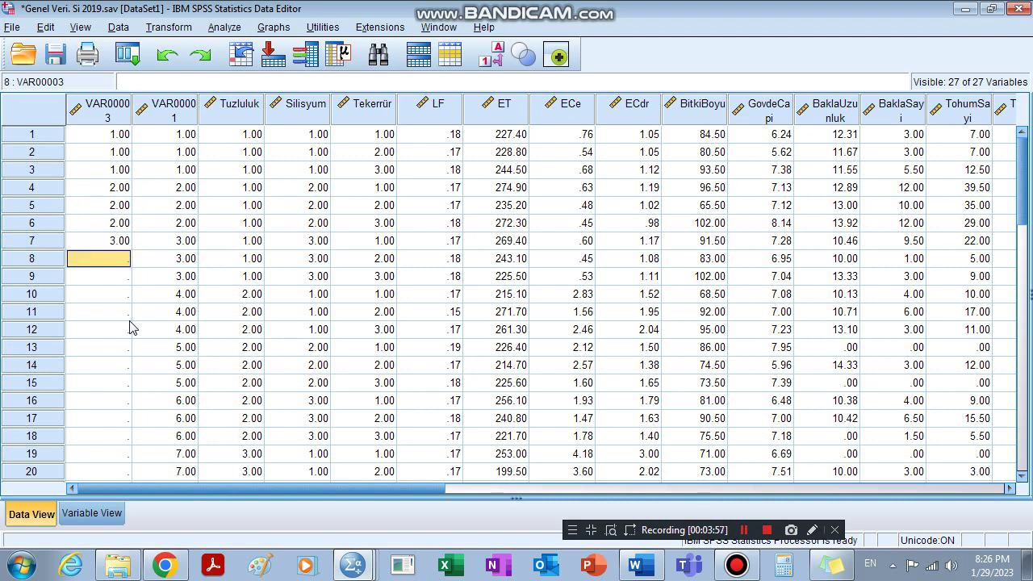
pyautogui.write('3')
pyautogui.press('Return')
pyautogui.write('3')
pyautogui.press('Return')
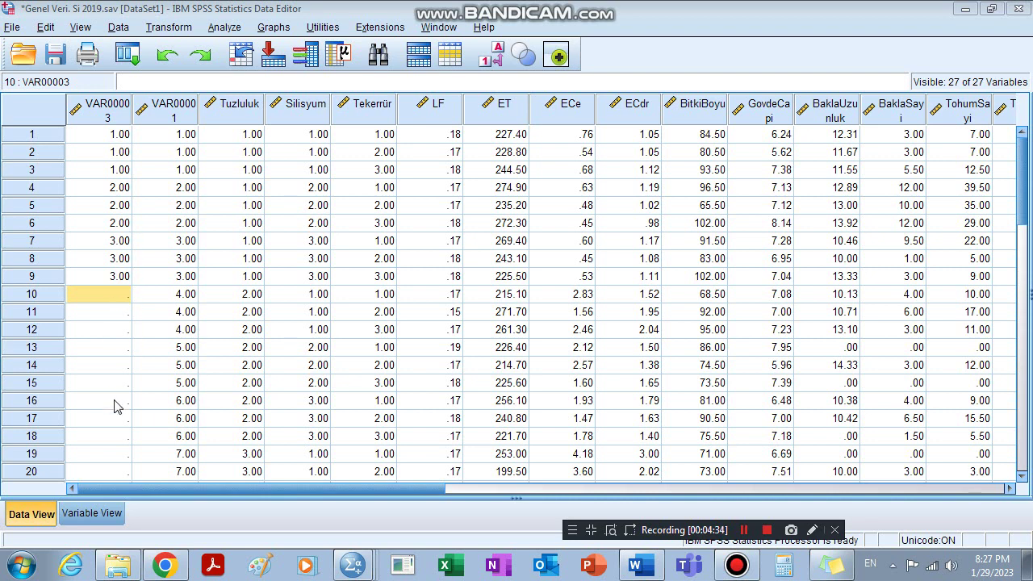
# Cut the VAR00003 column, then scroll through the data and back to the top.
pyautogui.rightClick(102, 113)
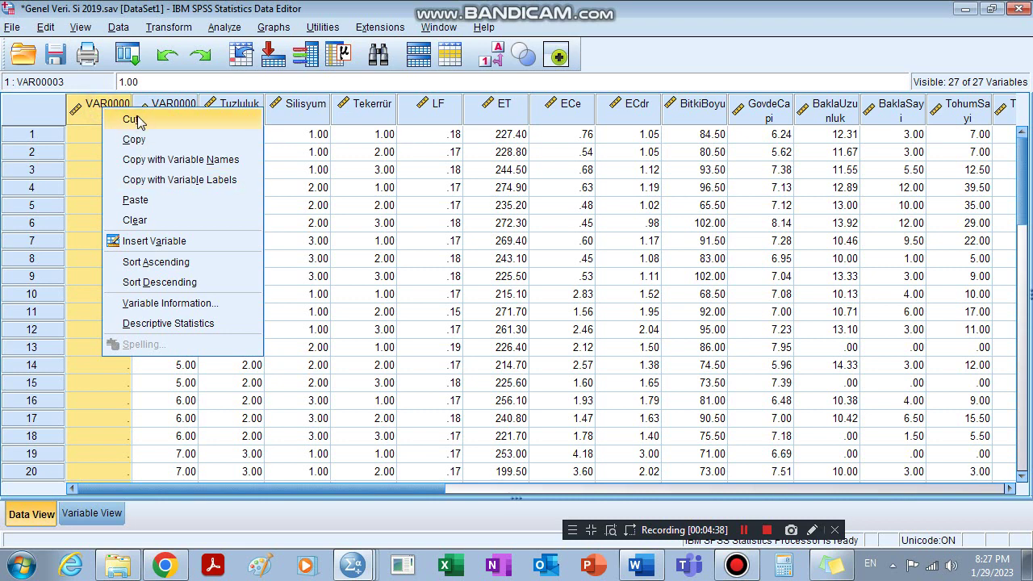
pyautogui.click(135, 118)
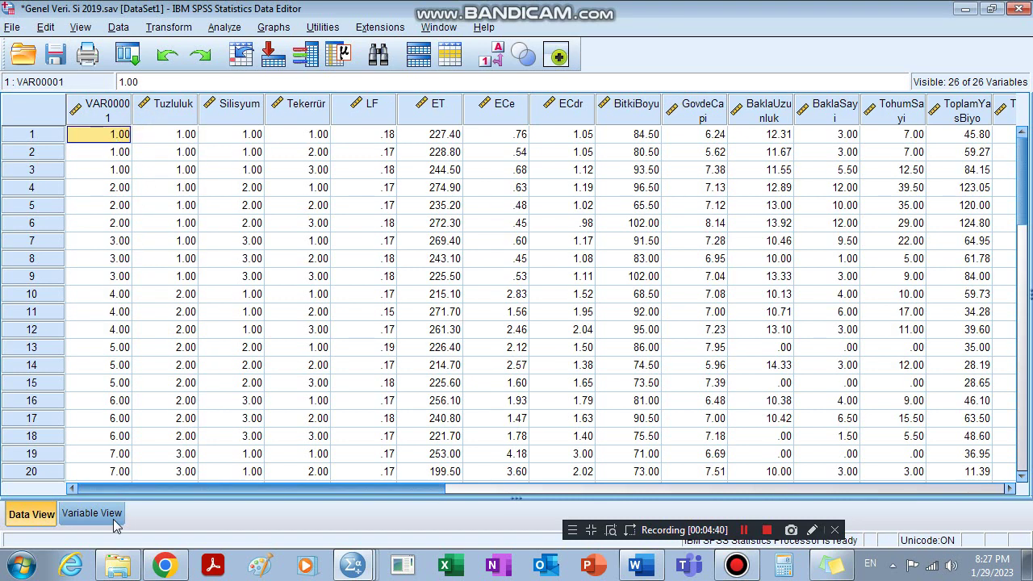
pyautogui.moveTo(1023, 213); pyautogui.dragTo(1019, 317)
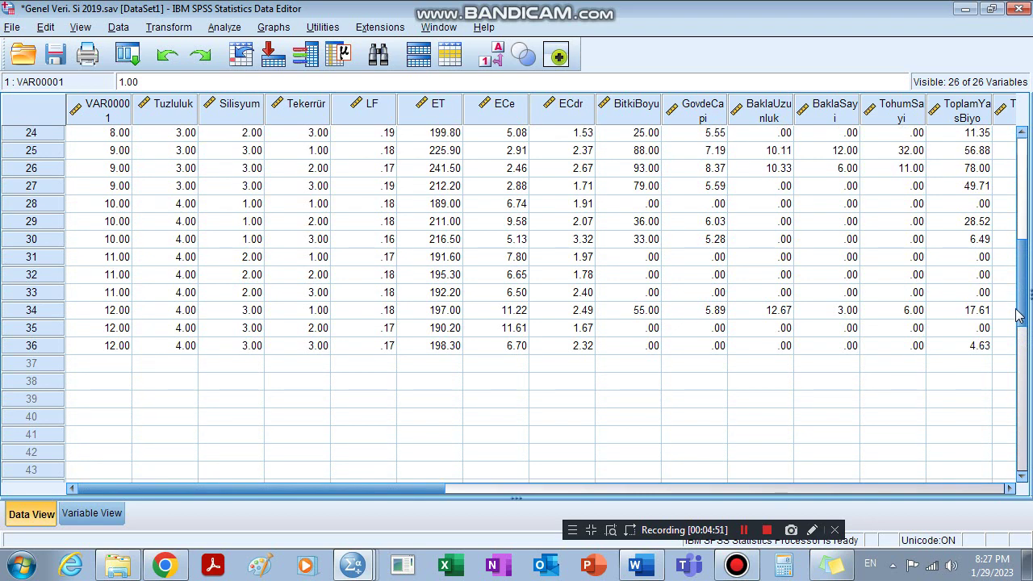
pyautogui.moveTo(1018, 317); pyautogui.dragTo(1026, 165)
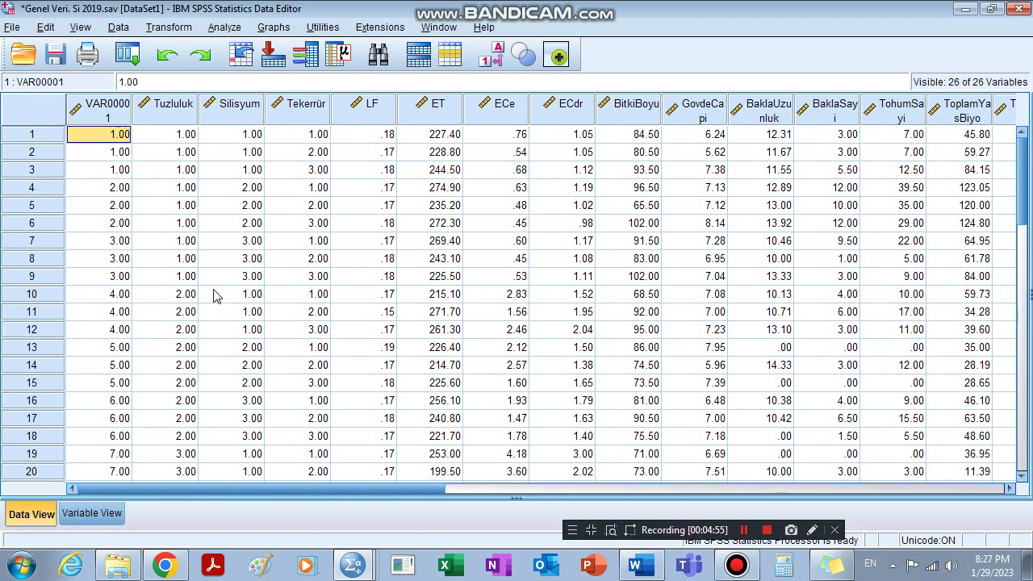
# Start a Multivariate GLM with TohumSayi, ToplamYasBiyo and ToplamKuruBiyo as dependent variables.
pyautogui.click(220, 29)
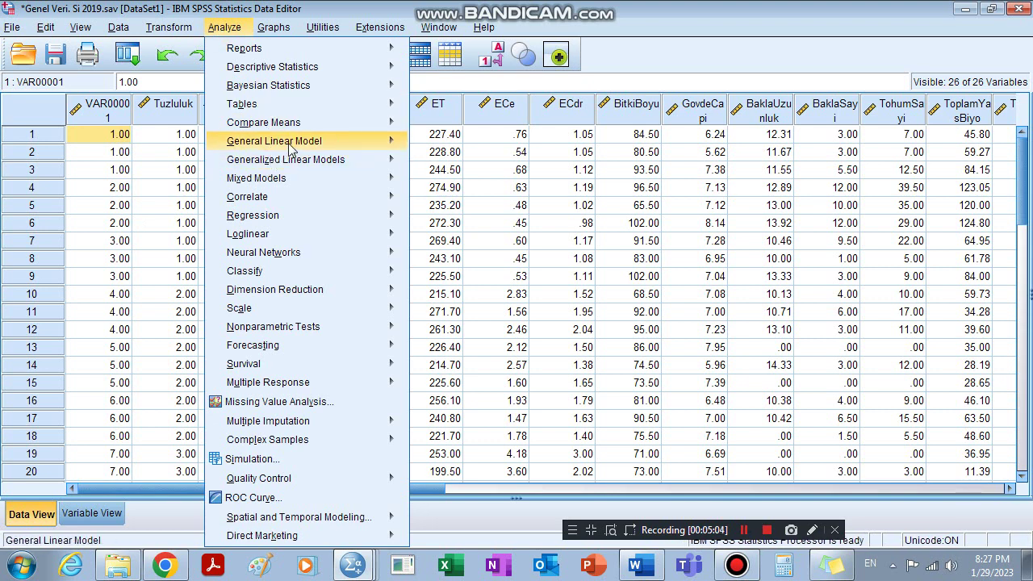
pyautogui.moveTo(291, 150)
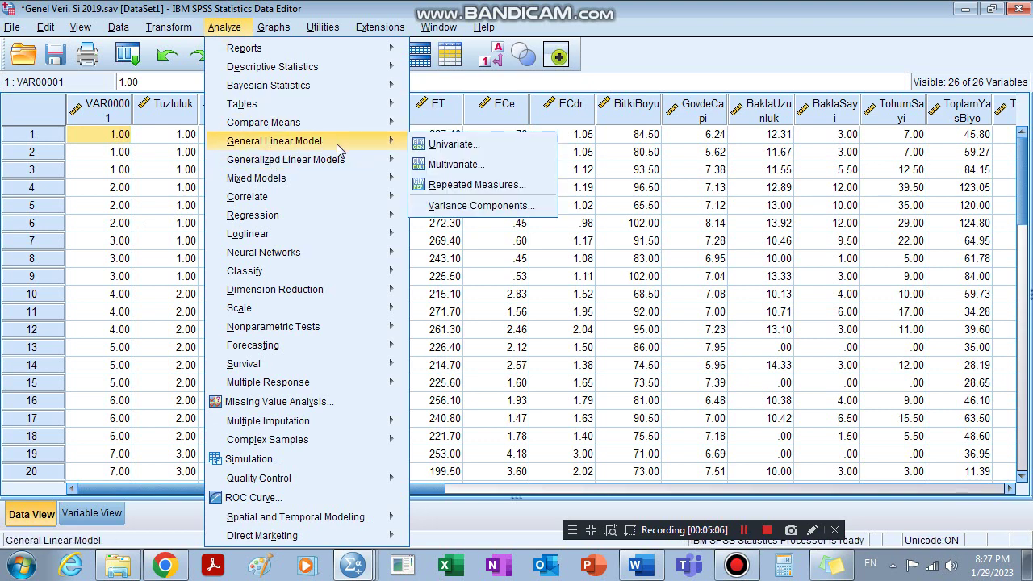
pyautogui.click(457, 165)
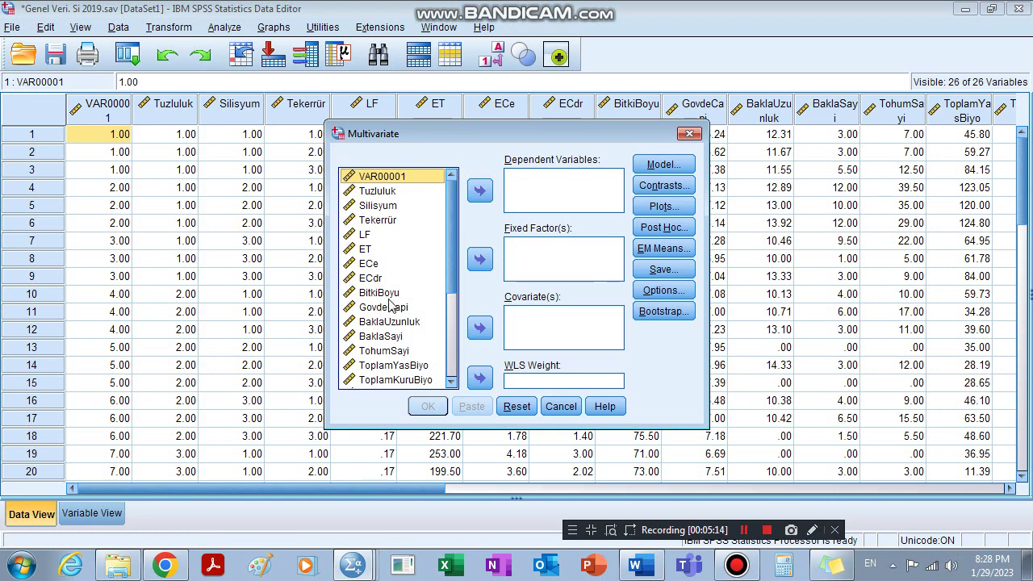
pyautogui.moveTo(451, 266); pyautogui.dragTo(450, 354)
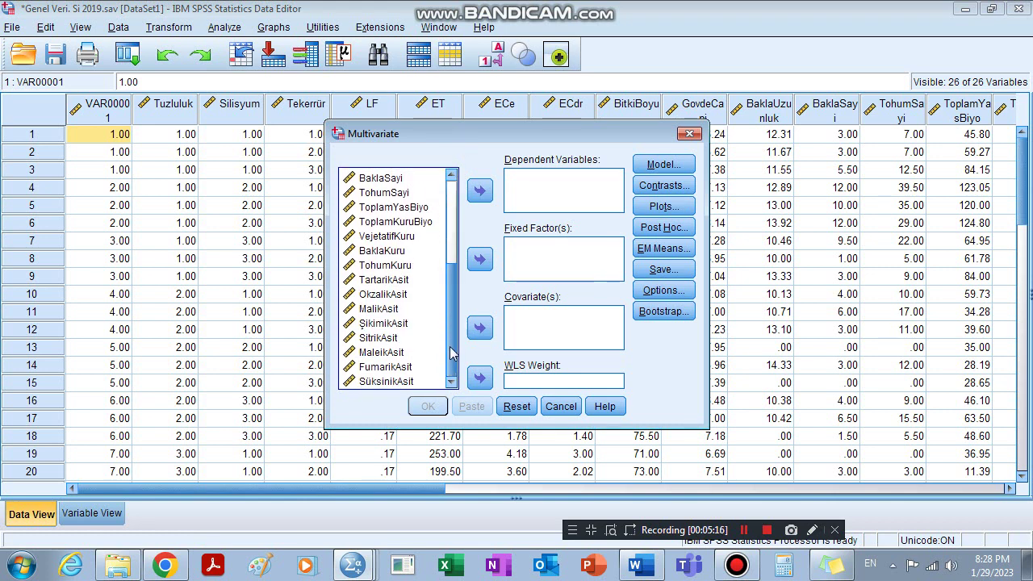
pyautogui.scroll(2, 452, 266)
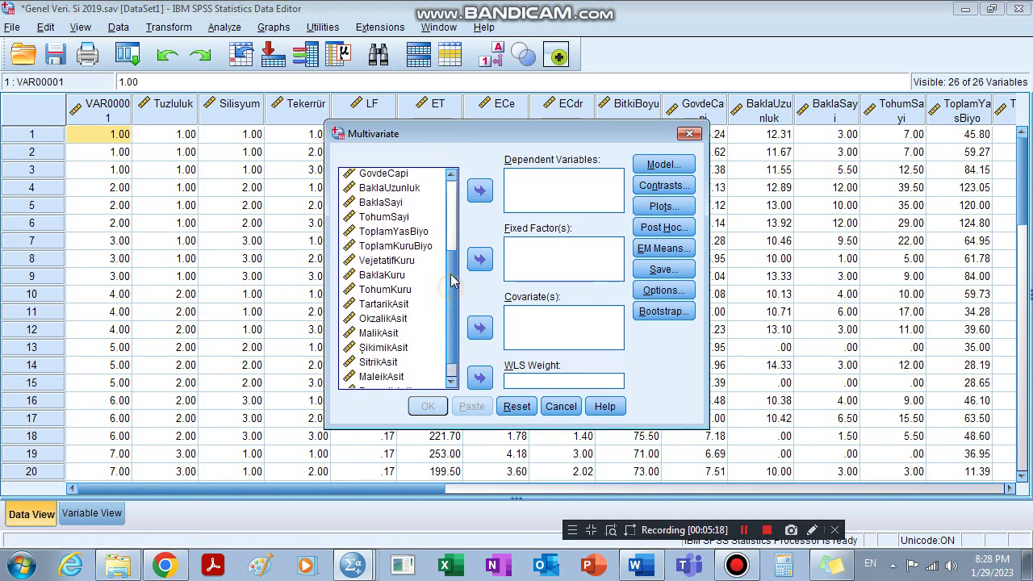
pyautogui.click(400, 253)
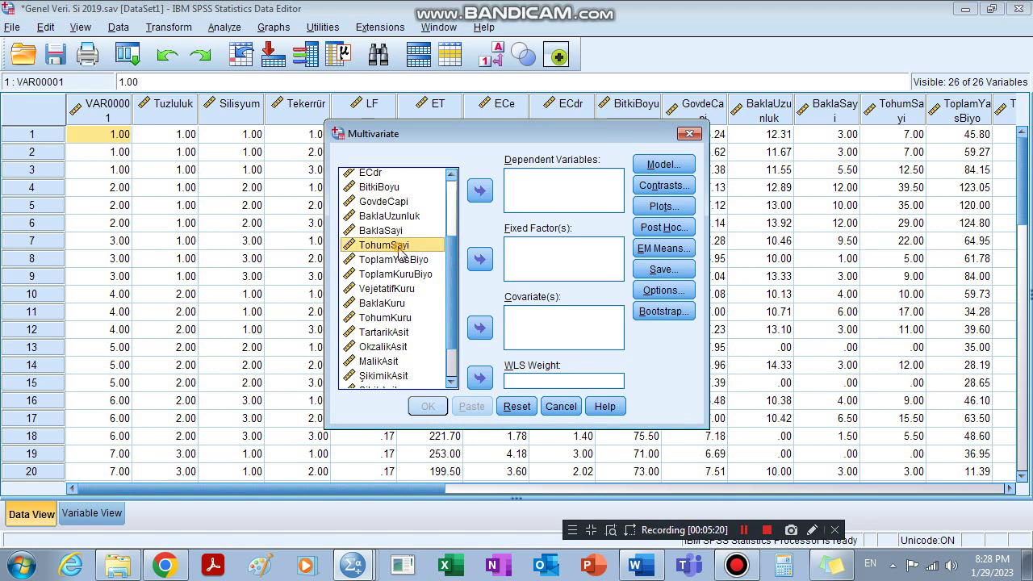
pyautogui.keyDown('shift'); pyautogui.click(385, 279); pyautogui.keyUp('shift')
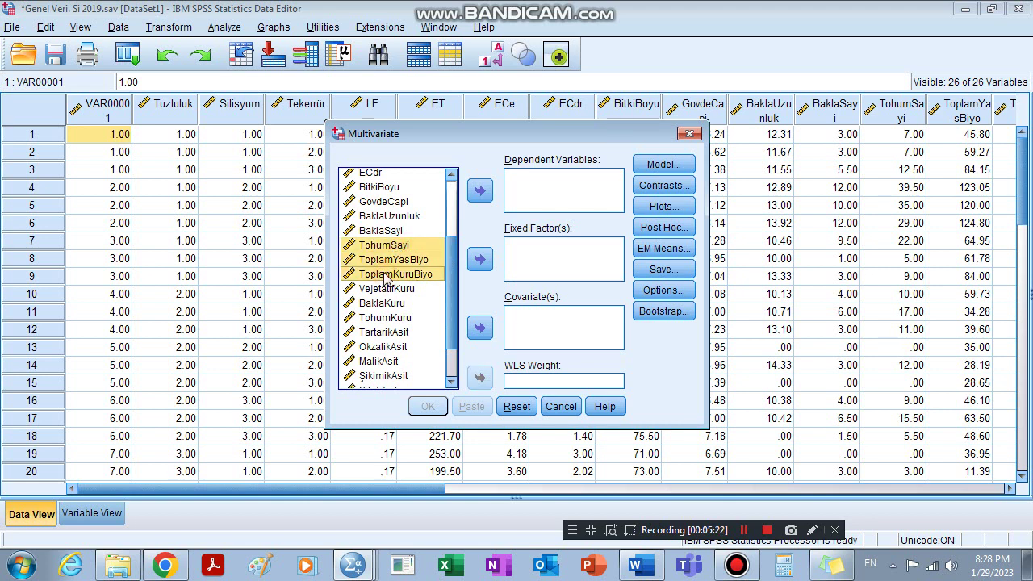
pyautogui.click(480, 190)
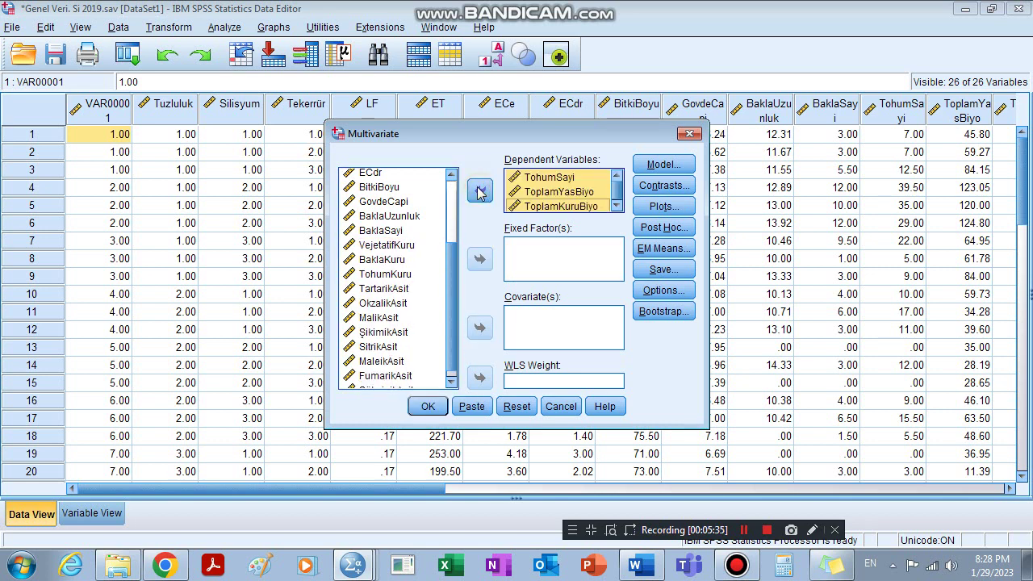
# Add VAR00001 as the fixed factor.
pyautogui.scroll(3, 455, 218)
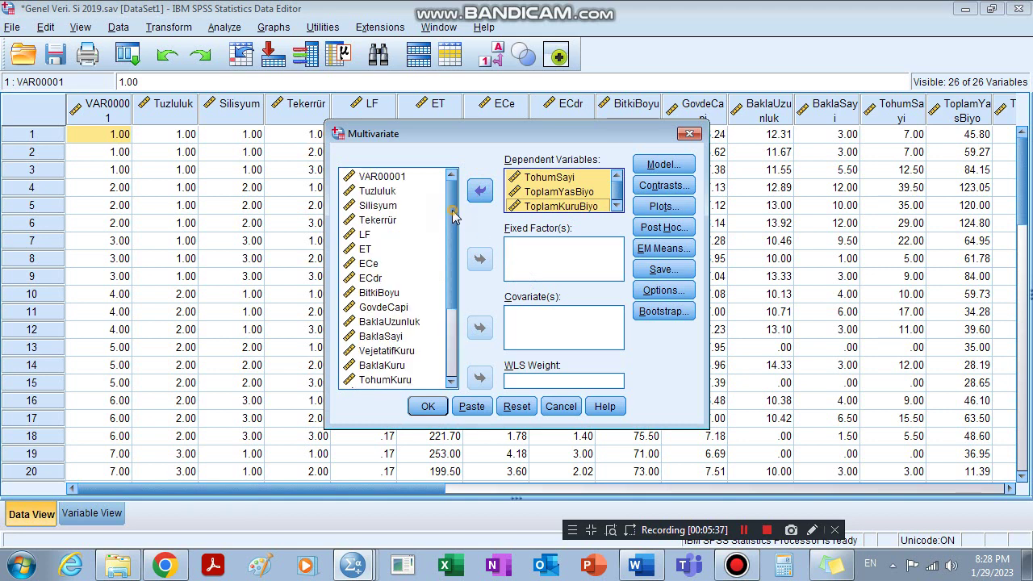
pyautogui.click(402, 180)
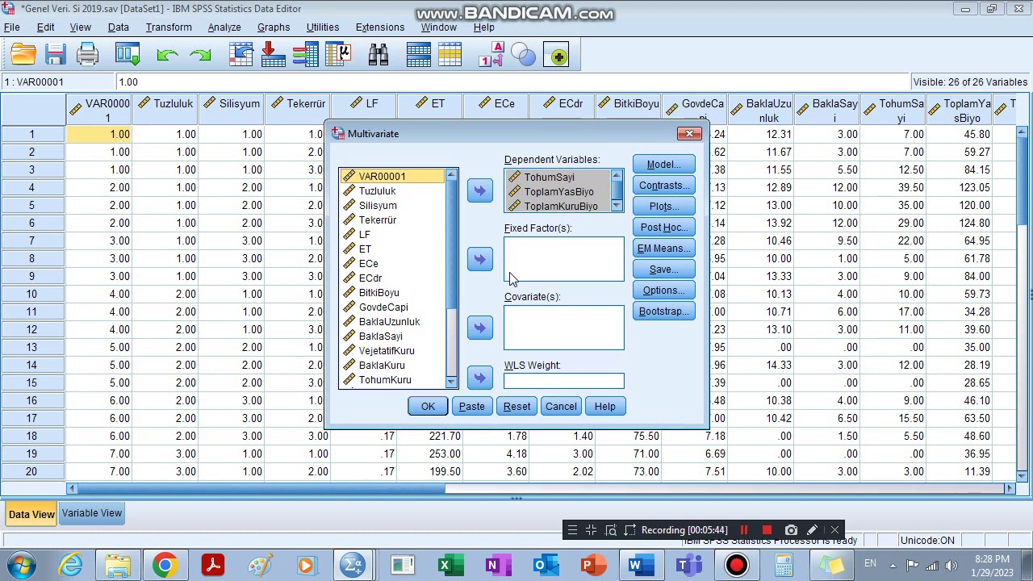
pyautogui.click(480, 259)
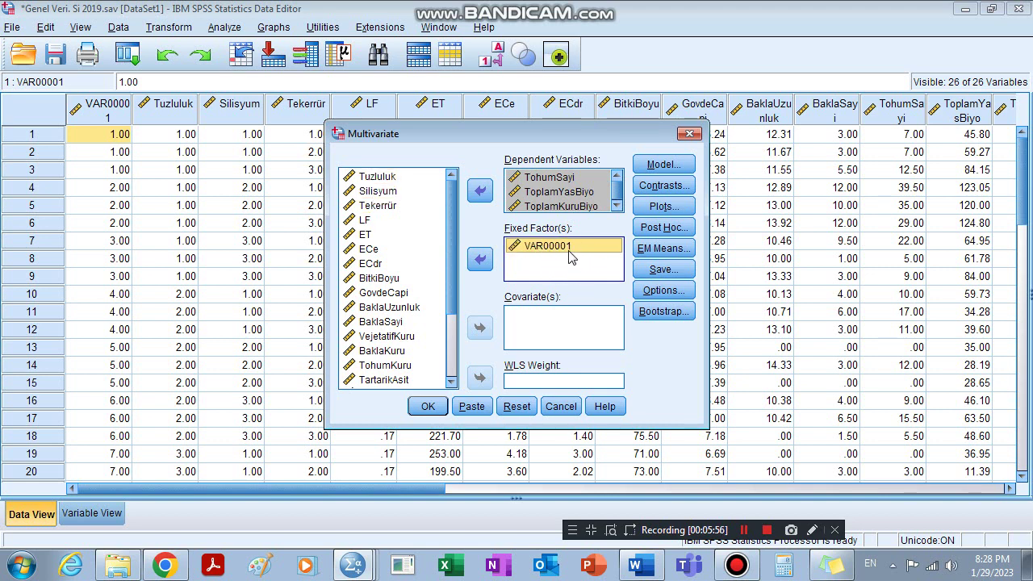
pyautogui.click(539, 250)
# Add a profile plot with VAR00001 on the horizontal axis.
pyautogui.click(662, 206)
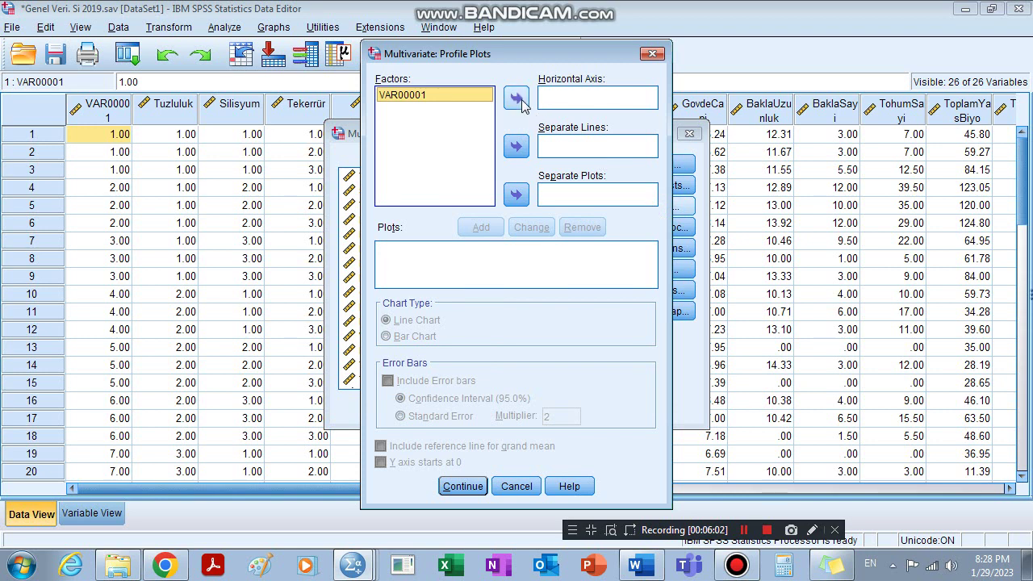
pyautogui.click(517, 98)
pyautogui.click(482, 229)
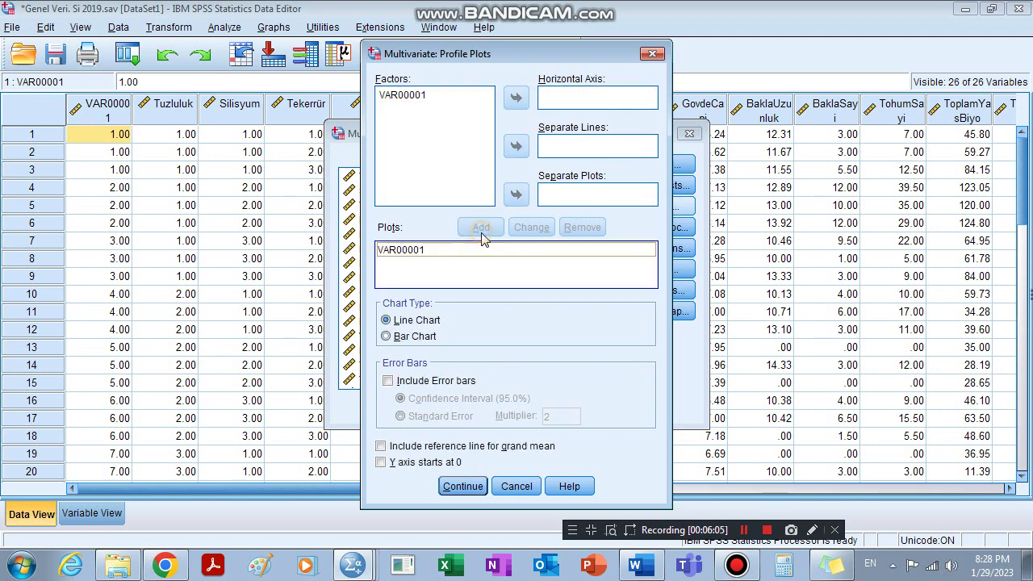
pyautogui.click(456, 487)
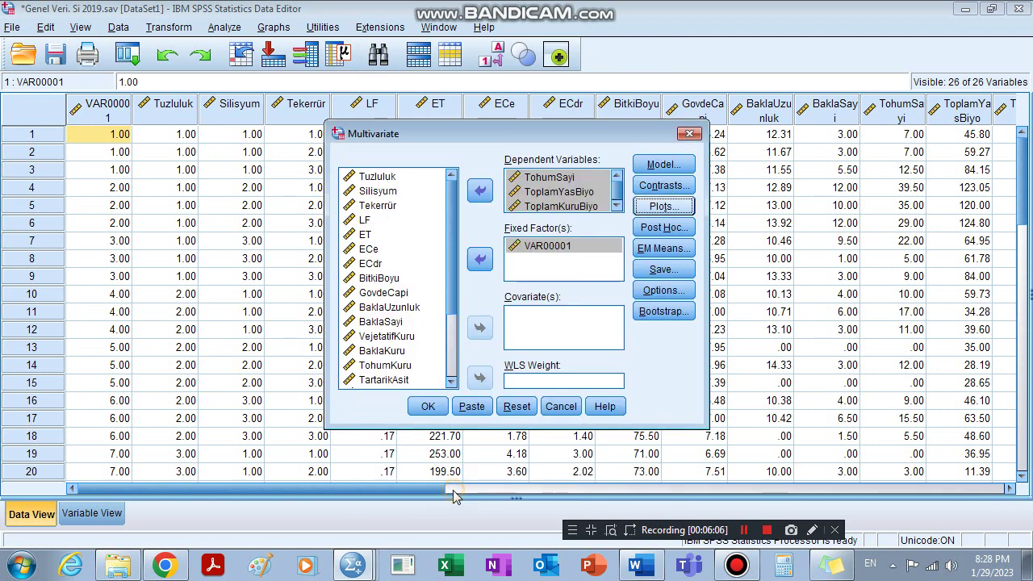
# Request LSD and Duncan post hoc tests for VAR00001.
pyautogui.click(663, 232)
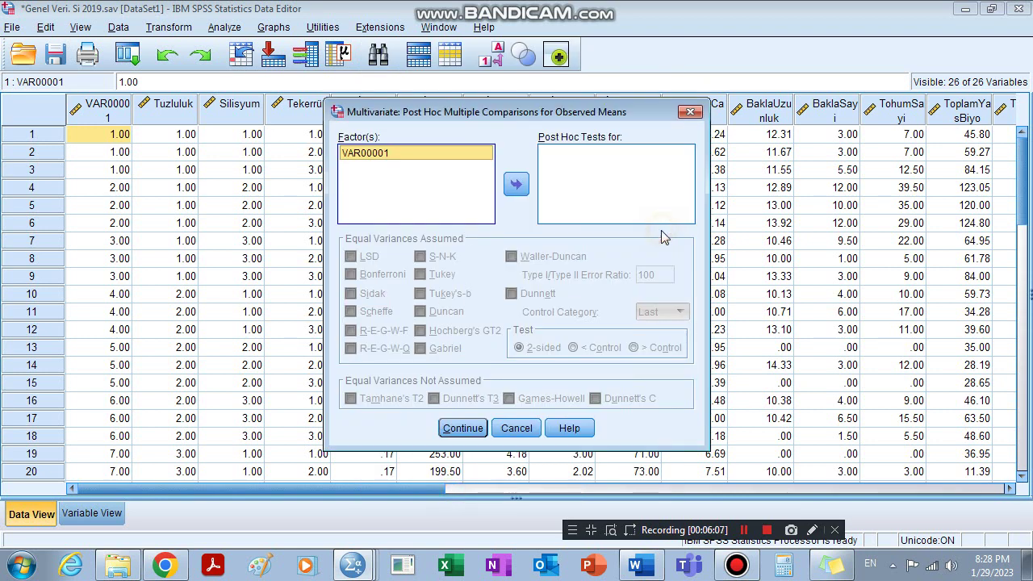
pyautogui.click(517, 185)
pyautogui.click(370, 256)
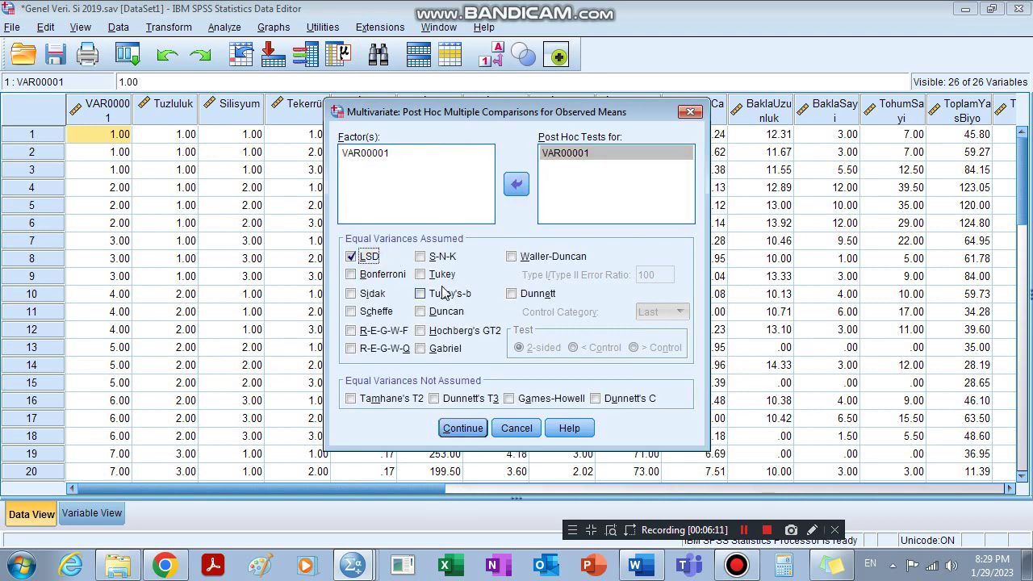
pyautogui.click(436, 313)
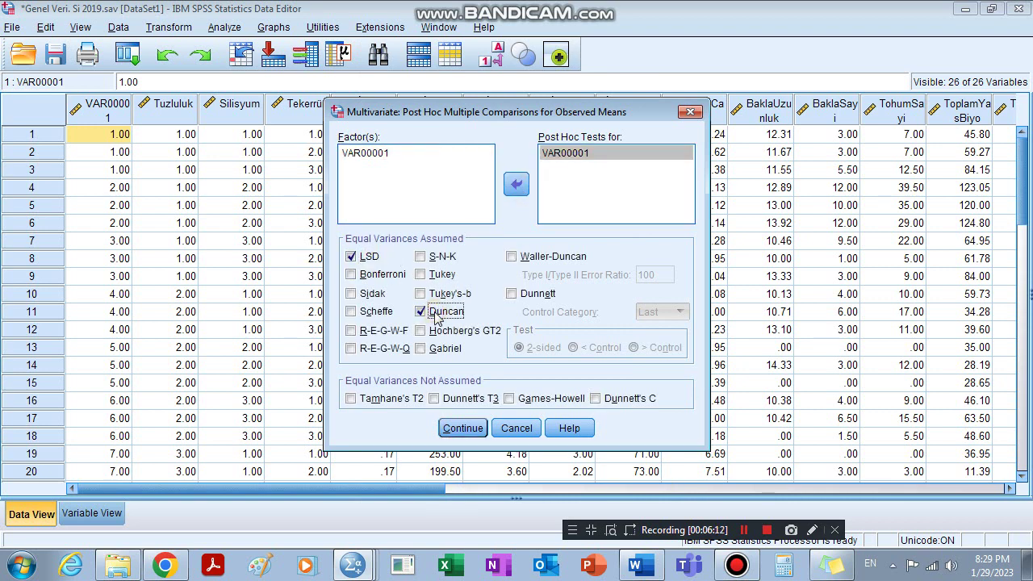
pyautogui.click(463, 428)
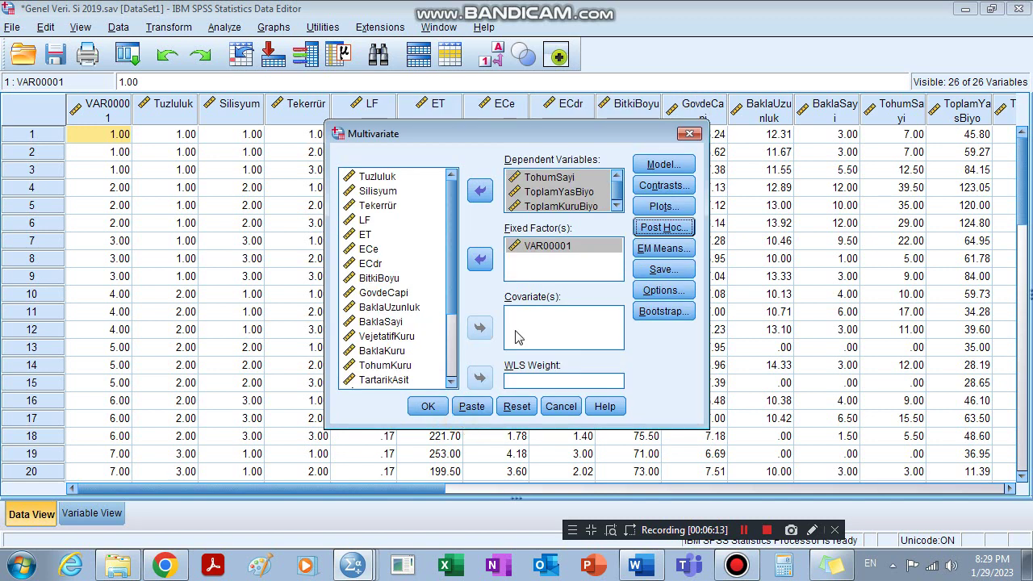
# Include descriptive statistics and homogeneity tests, then run the analysis.
pyautogui.click(660, 289)
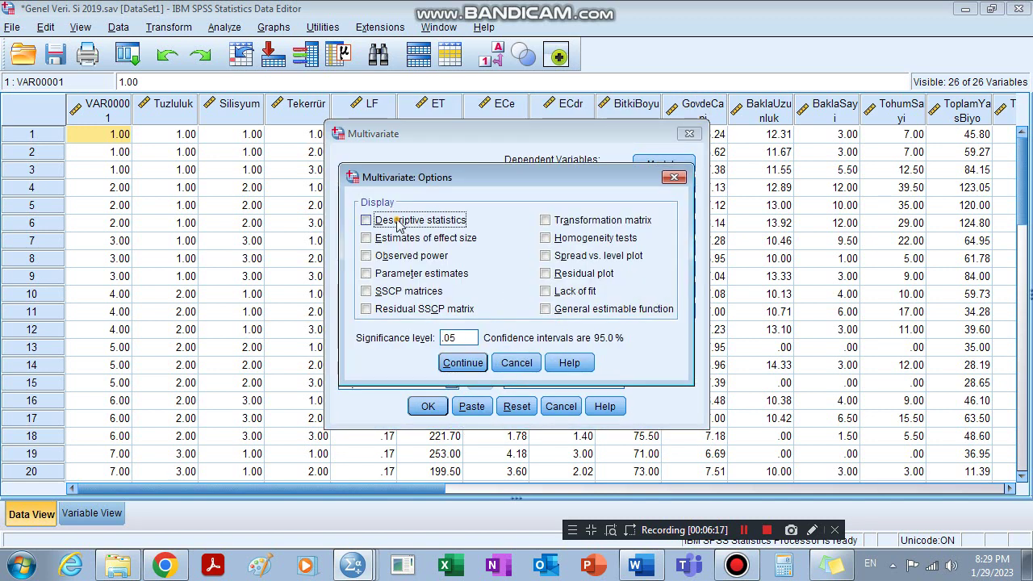
pyautogui.click(399, 225)
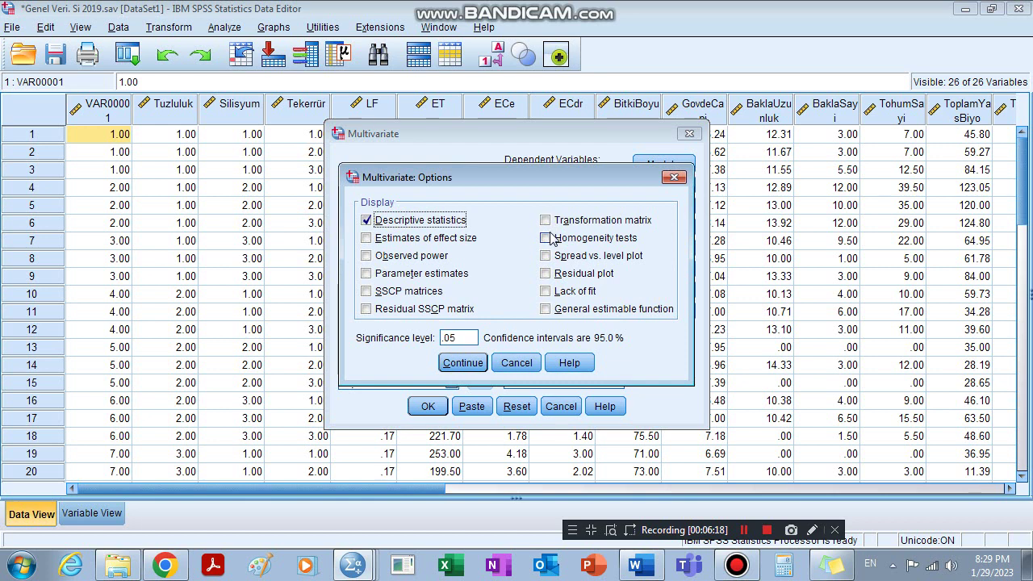
pyautogui.click(545, 237)
pyautogui.click(463, 363)
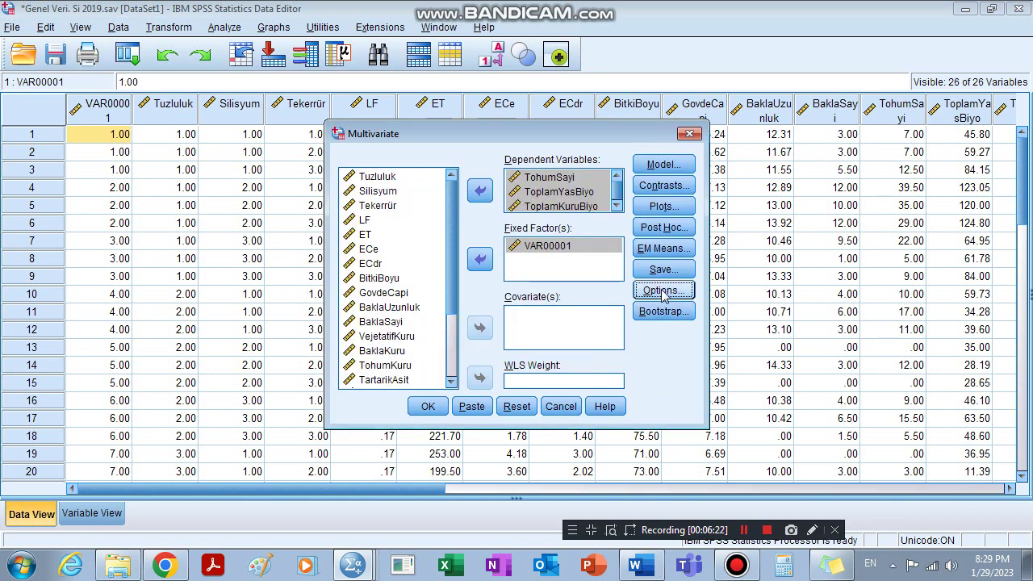
pyautogui.click(427, 408)
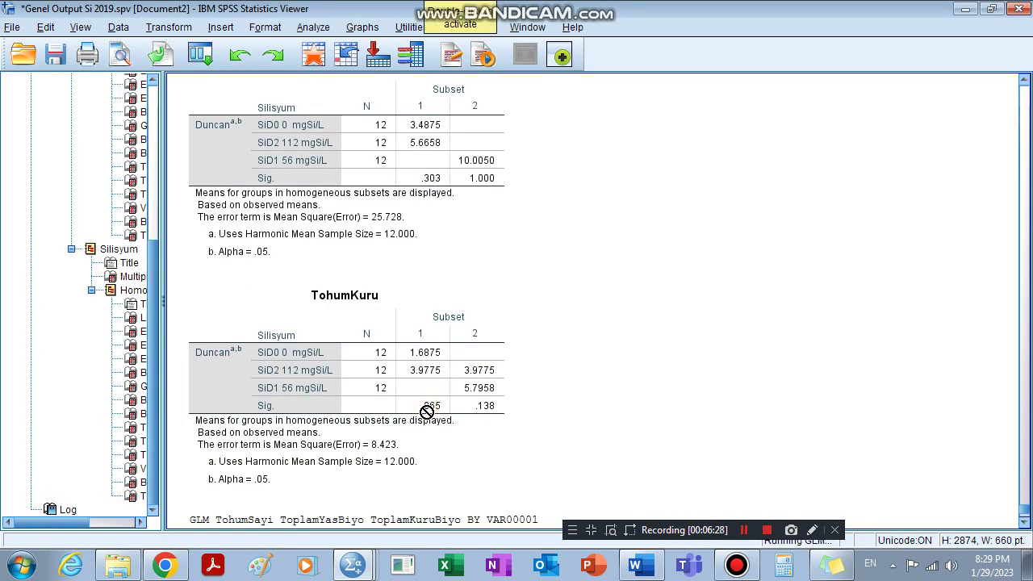
# Switch to Output1 and select the TohumSayi Duncan homogeneous subsets table.
pyautogui.moveTo(352, 565)
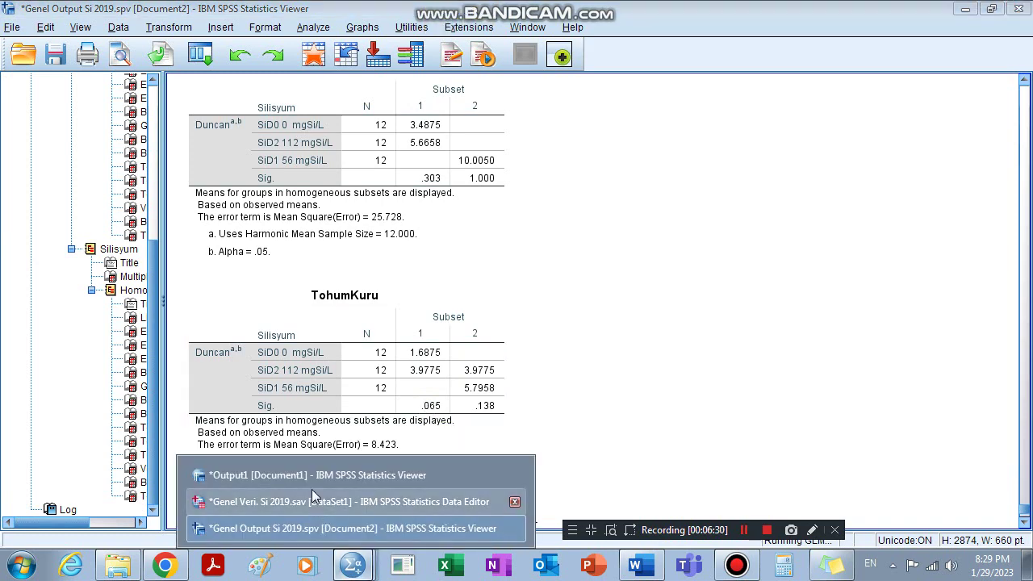
pyautogui.click(315, 475)
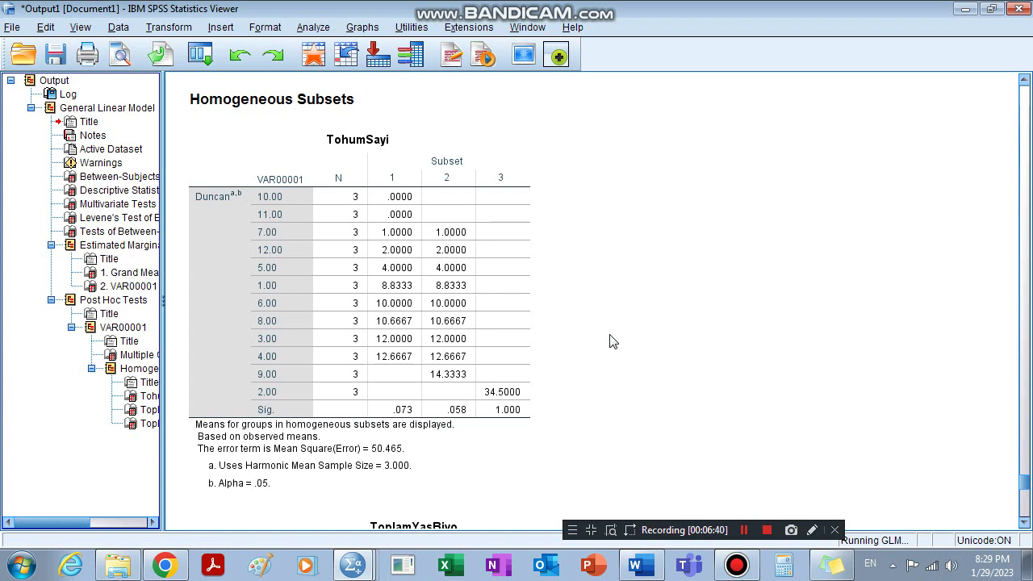
pyautogui.click(448, 200)
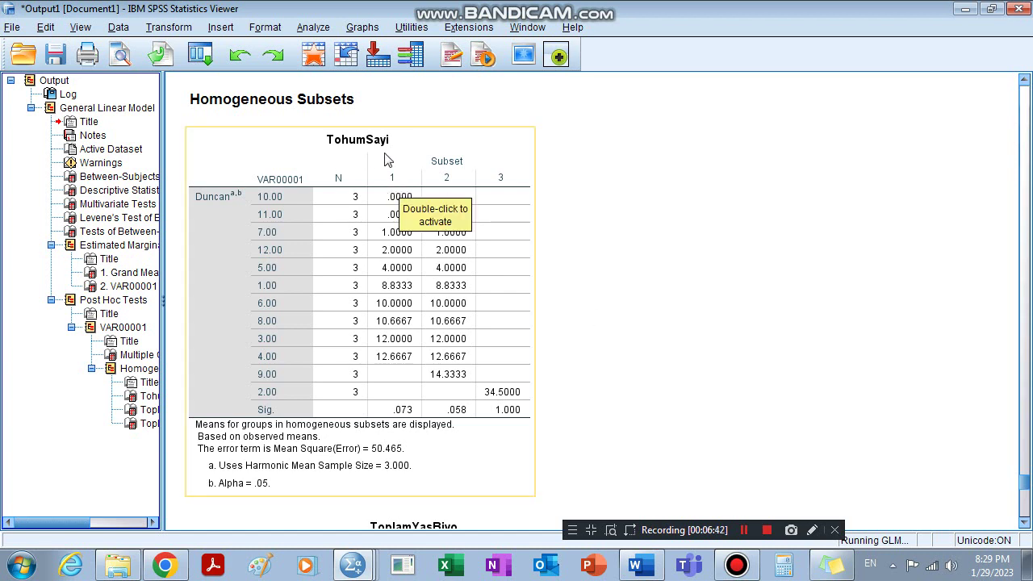
pyautogui.click(601, 190)
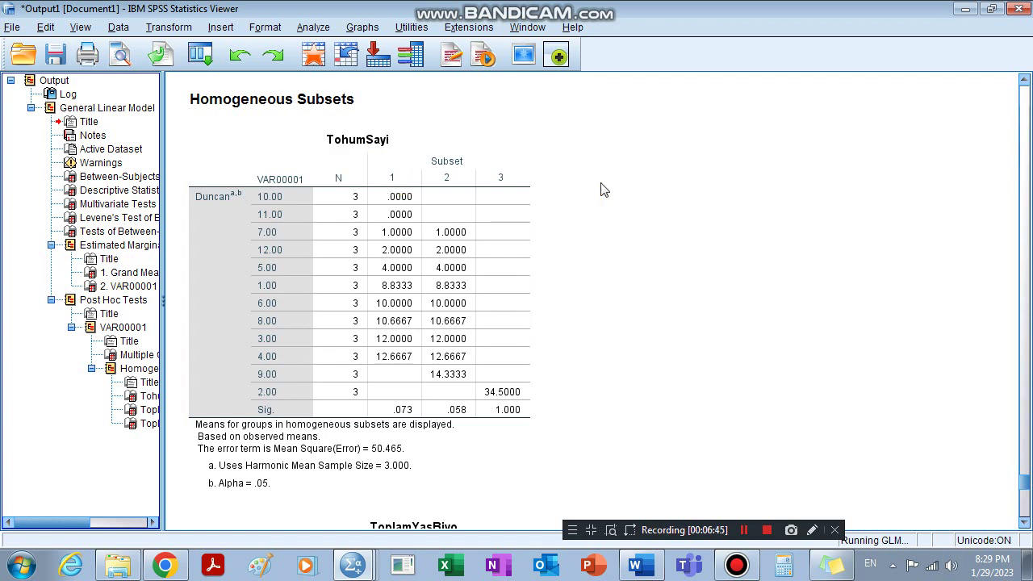
pyautogui.click(411, 132)
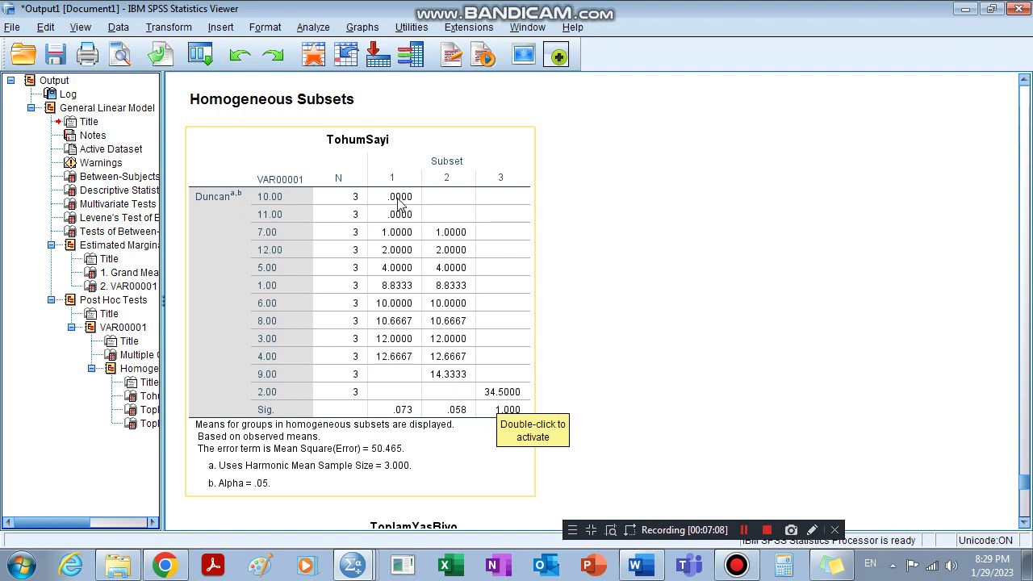
# In Word, inspect Çizelge 4.17 cells such as 34.50 a and the SiD0 value 12.66.
pyautogui.click(638, 569)
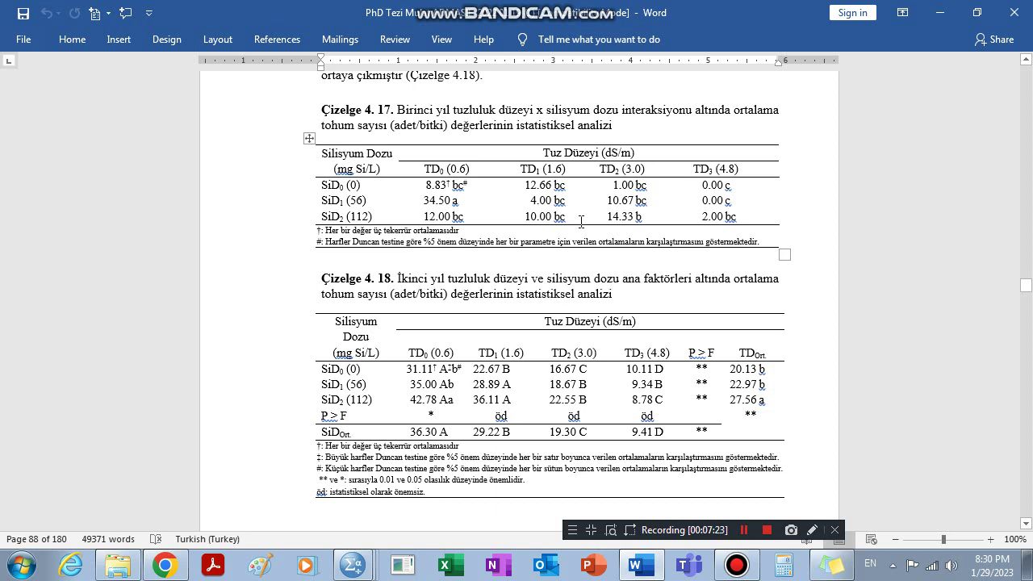
pyautogui.tripleClick(464, 204)
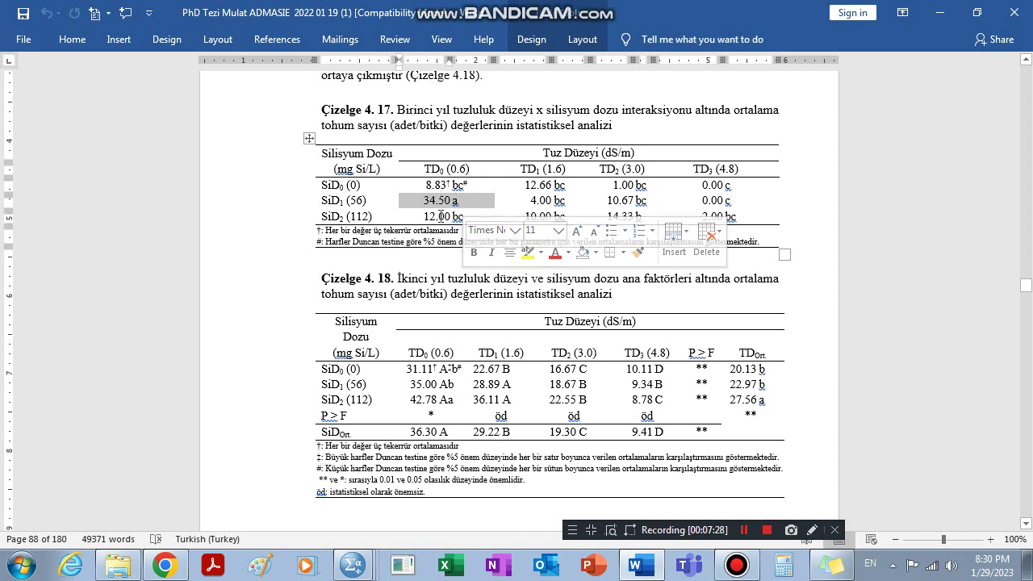
pyautogui.click(441, 215)
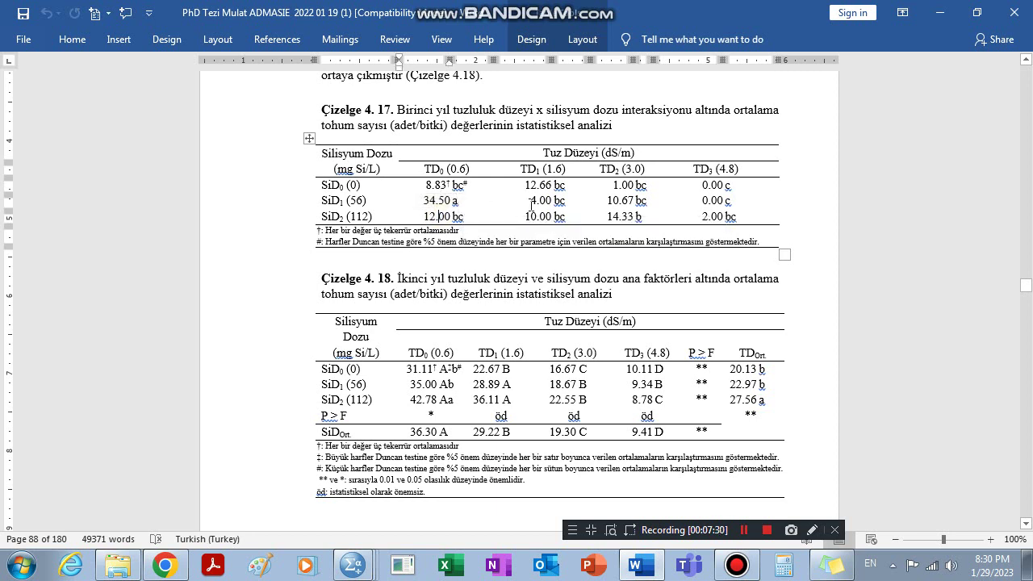
pyautogui.click(527, 185)
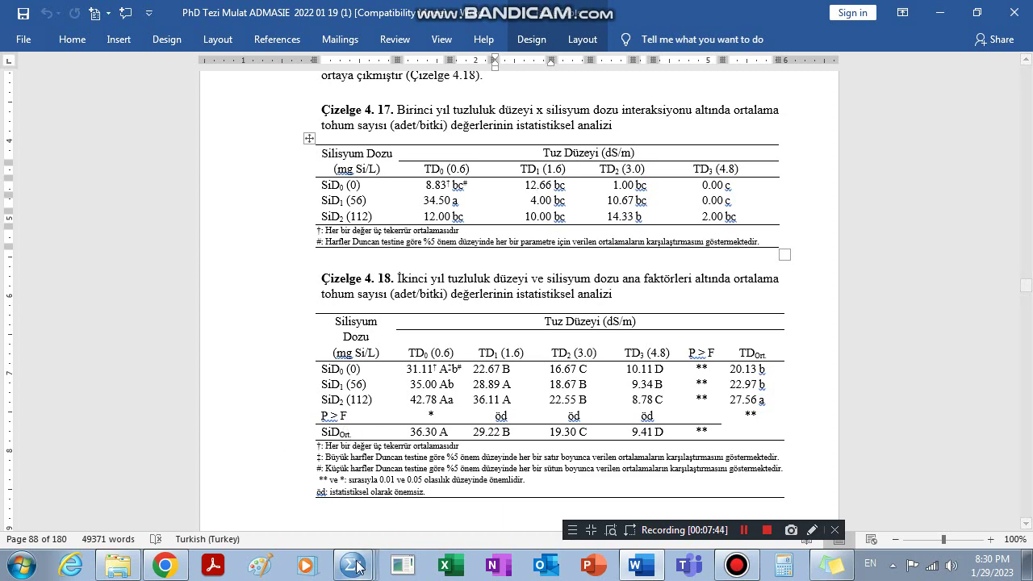
# Return to Output1, then switch to the Genel Veri. Si 2019.sav Data Editor window.
pyautogui.moveTo(356, 566)
pyautogui.click(304, 483)
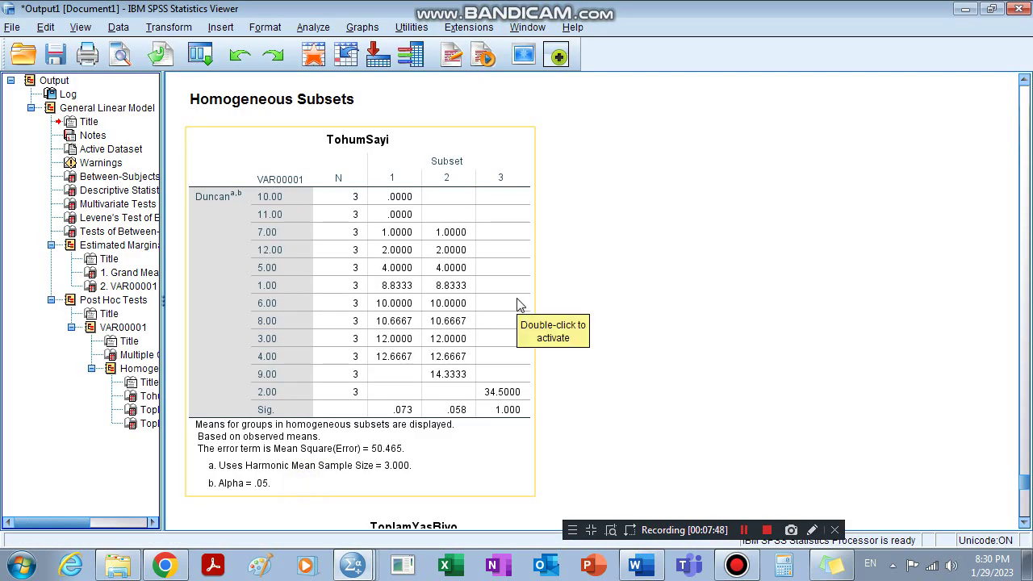
pyautogui.click(353, 565)
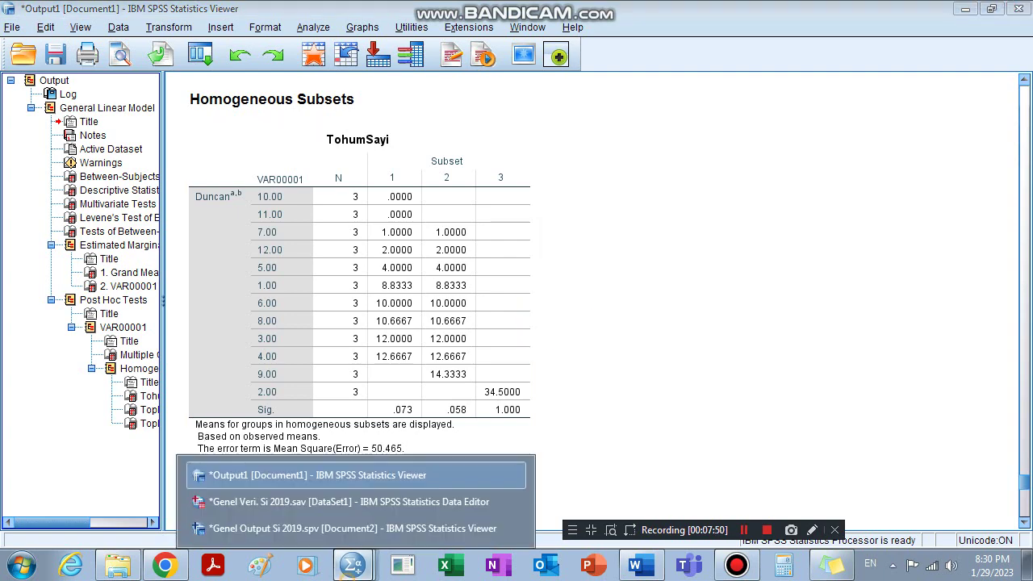
pyautogui.click(234, 503)
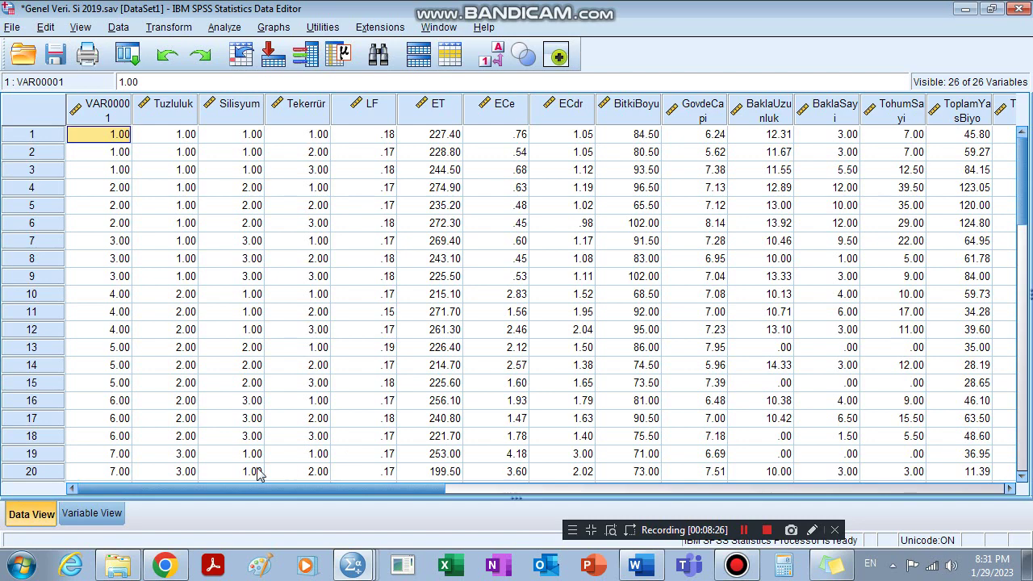
pyautogui.click(159, 569)
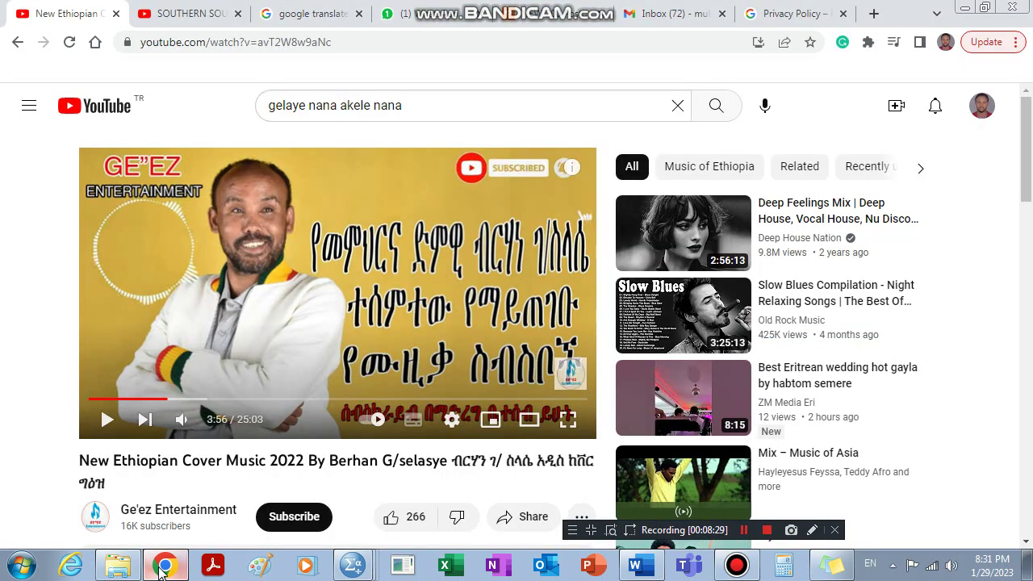
pyautogui.click(164, 569)
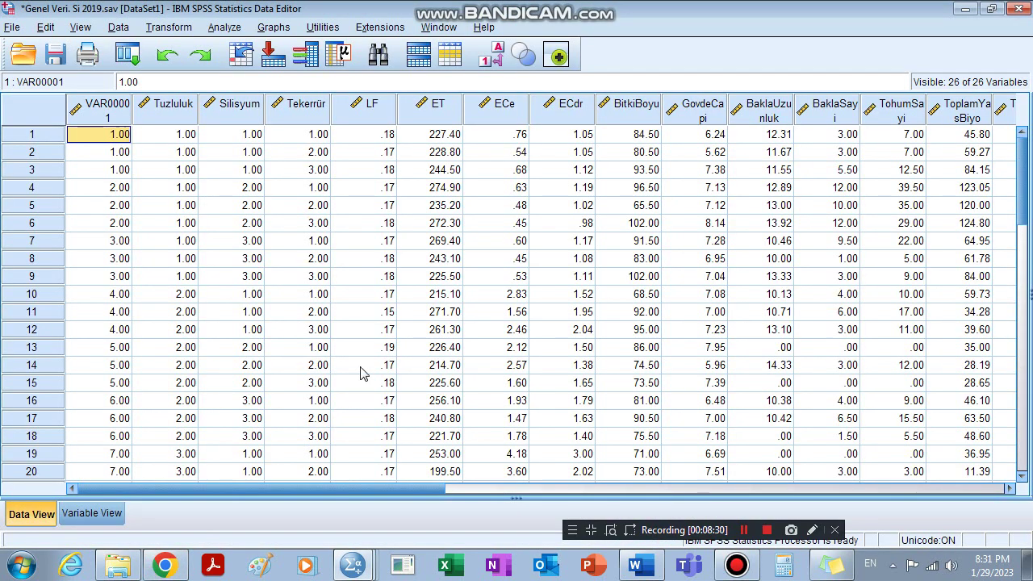